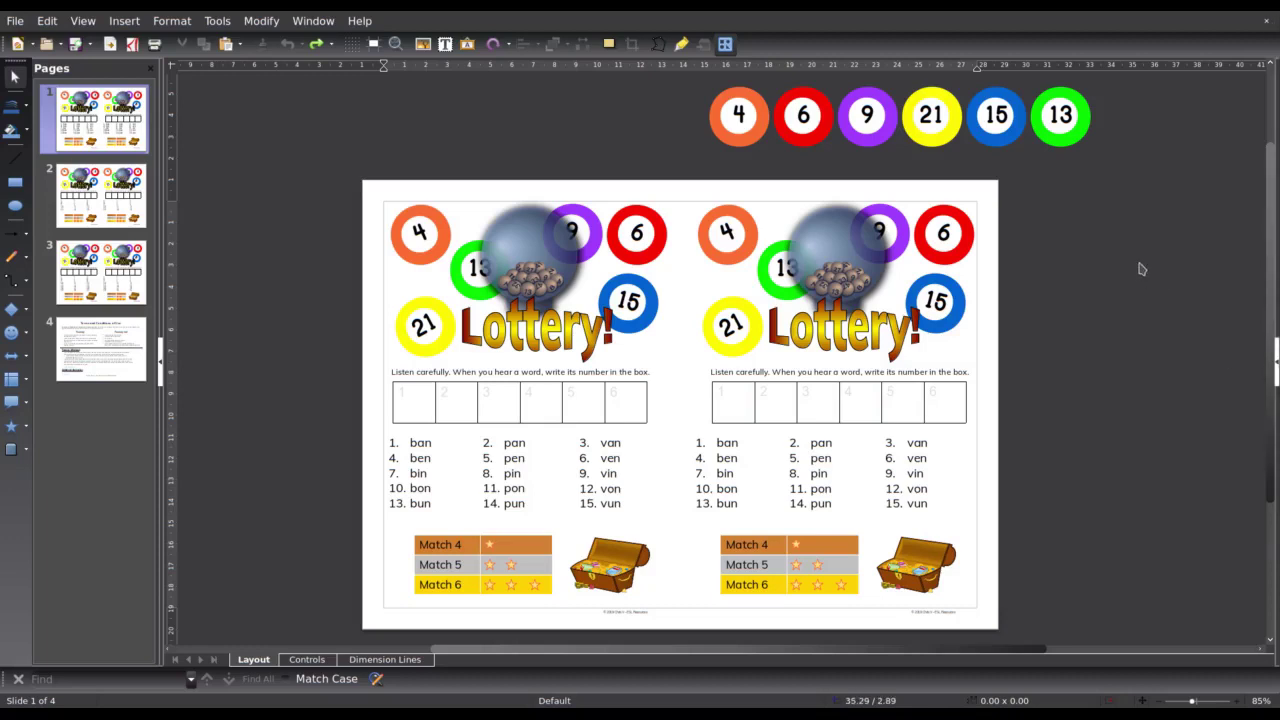
Marquee-select the spare number balls above the page and drag them down and right.
{"action": "left_click_drag", "start_coordinate": [1139, 264], "coordinate": [684, 65]}
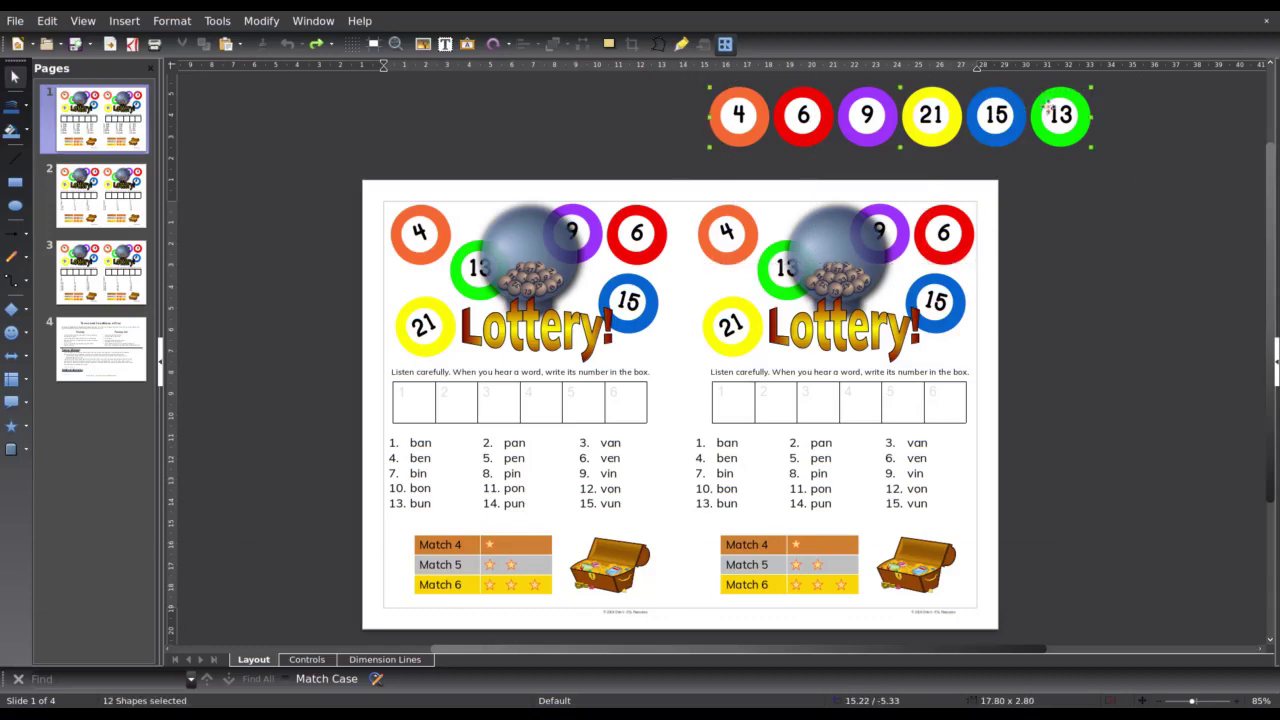
{"action": "left_click_drag", "start_coordinate": [1070, 127], "coordinate": [1066, 234]}
{"action": "left_click", "coordinate": [1123, 209]}
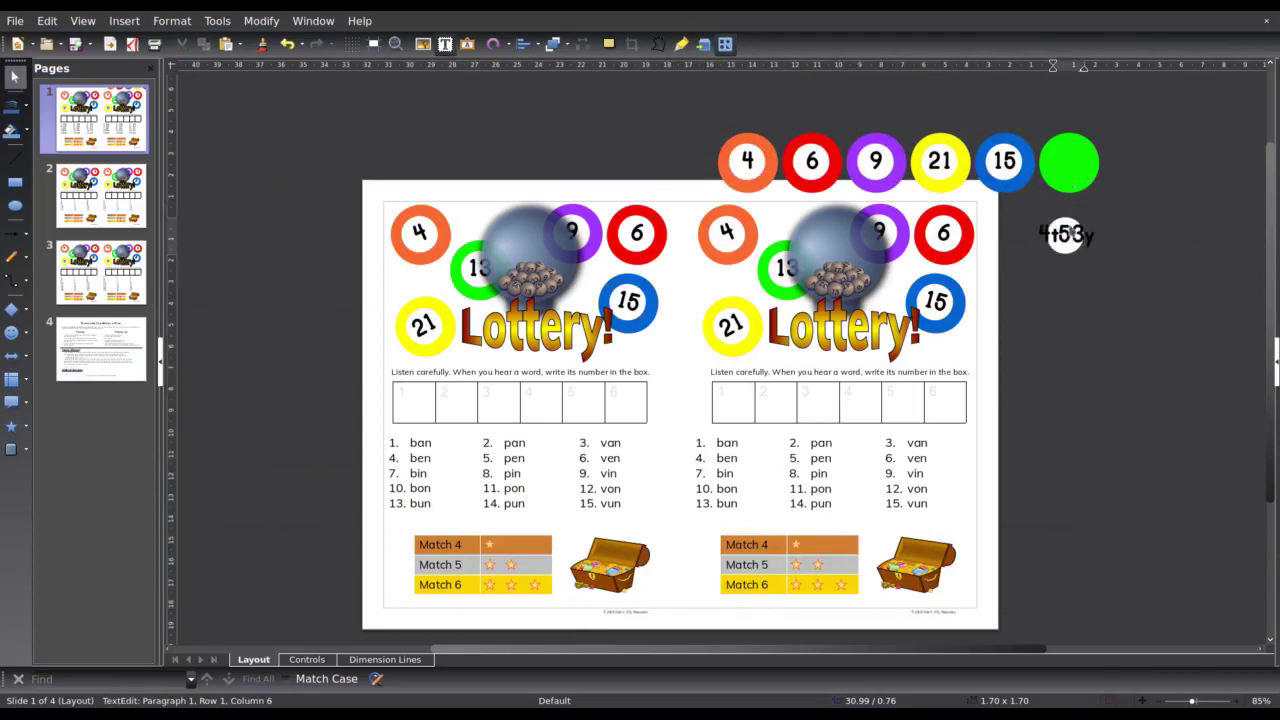
Move the green ball off to the right and place the text cursor in the word van.
{"action": "key", "text": "Escape"}
{"action": "left_click_drag", "start_coordinate": [1069, 162], "coordinate": [1158, 170]}
{"action": "left_click", "coordinate": [945, 161]}
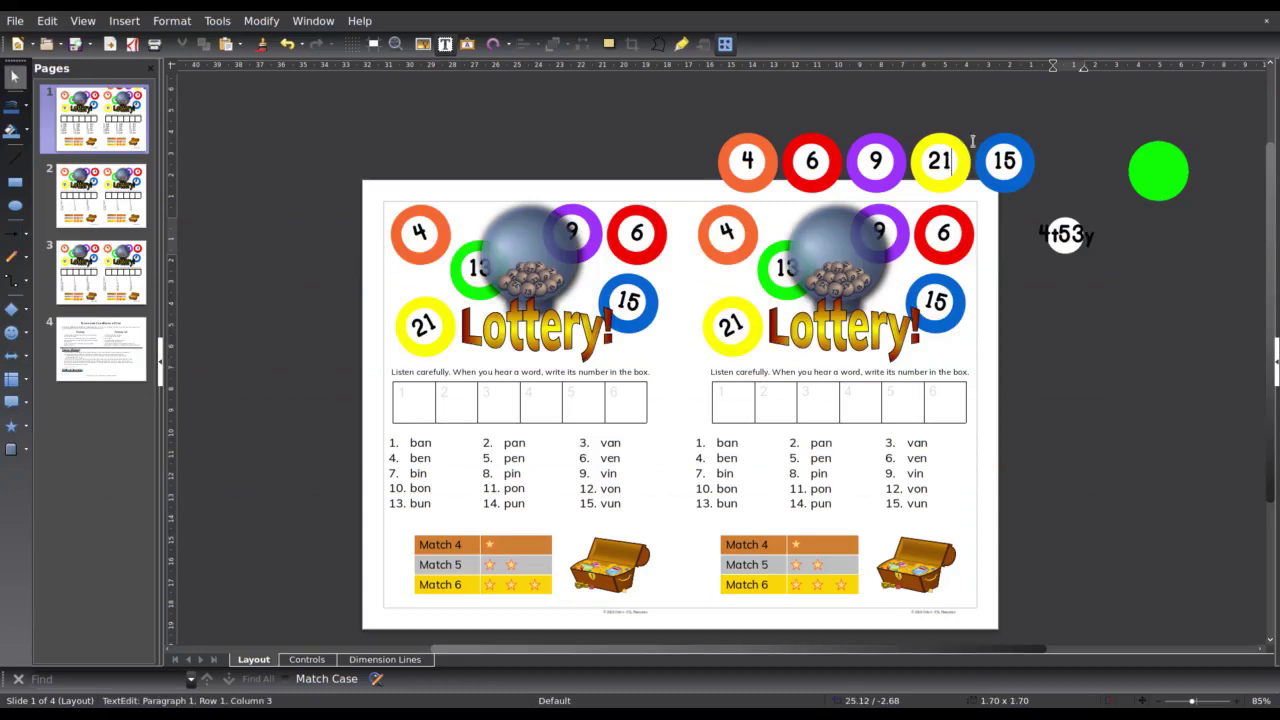
{"action": "key", "text": "Escape"}
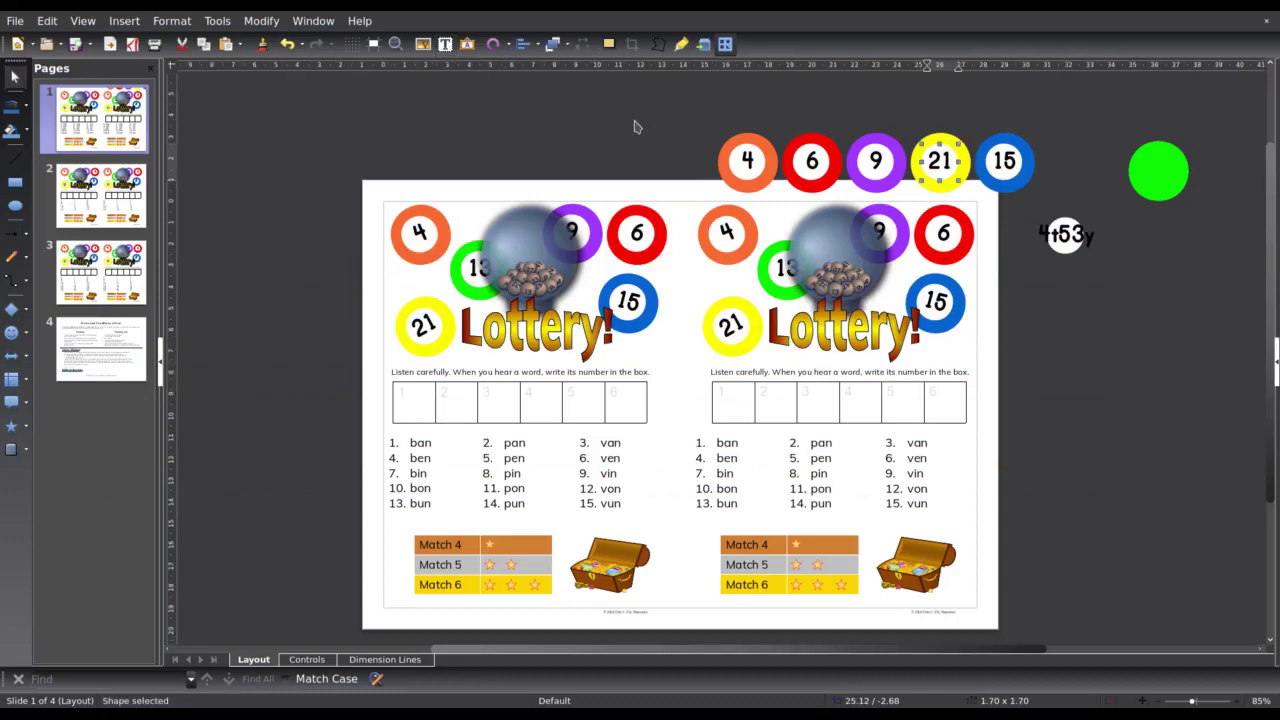
{"action": "left_click", "coordinate": [608, 444]}
Insert 4 into van, then delete the right-hand worksheet copy on slide 2.
{"action": "type", "text": "4t"}
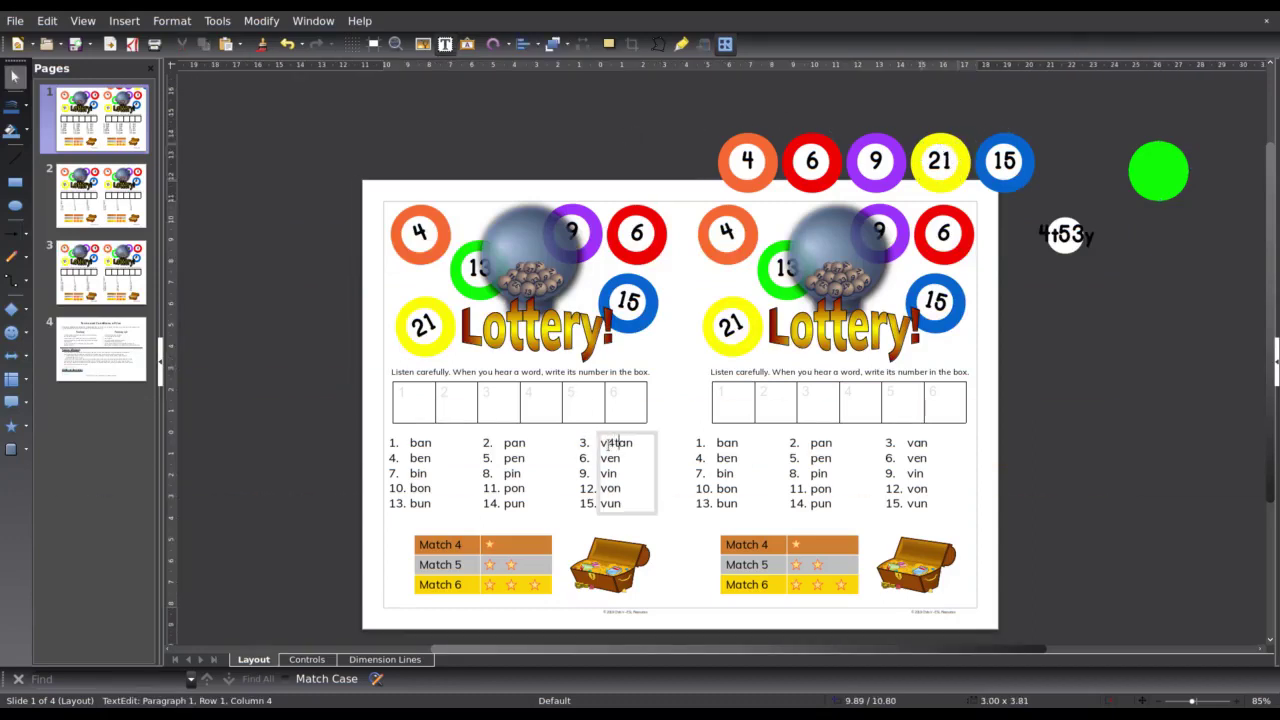
{"action": "left_click", "coordinate": [118, 215]}
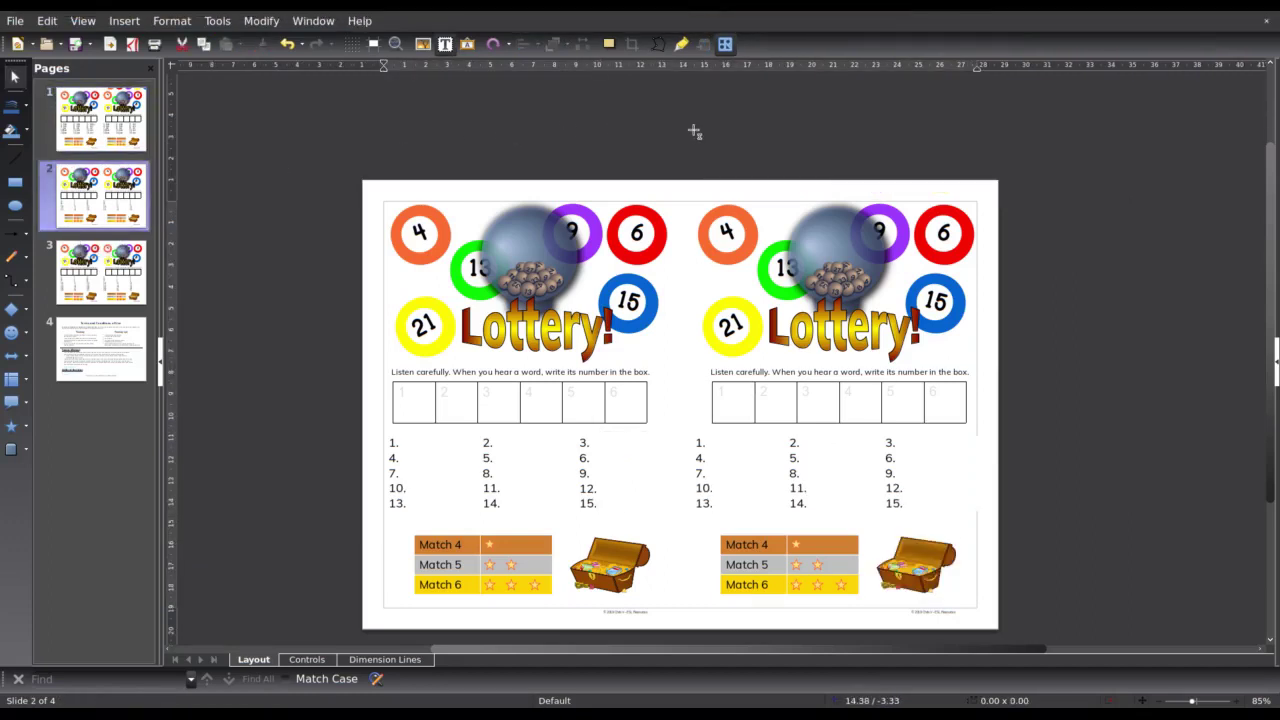
{"action": "left_click_drag", "start_coordinate": [692, 131], "coordinate": [1057, 644]}
{"action": "left_click_drag", "start_coordinate": [932, 557], "coordinate": [678, 133]}
{"action": "key", "text": "Delete"}
Show the Form Controls toolbar from View > Toolbars and place it beside the Pages pane.
{"action": "left_click", "coordinate": [84, 22]}
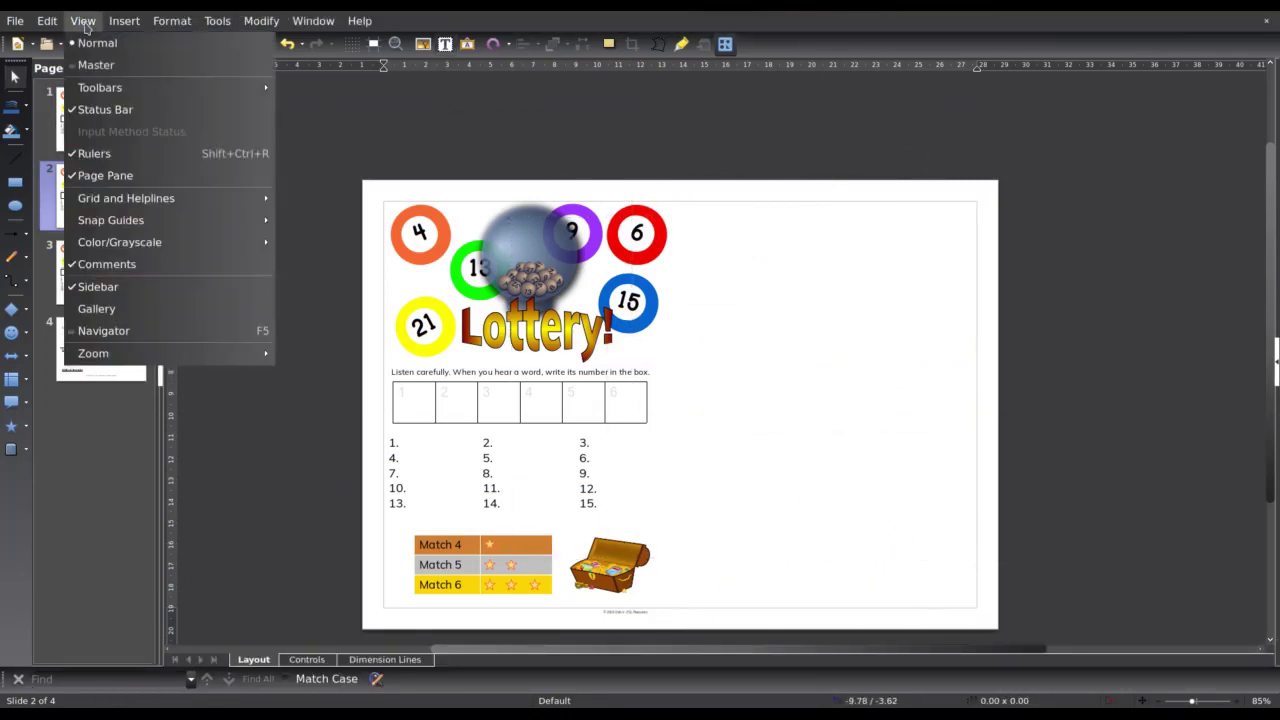
{"action": "mouse_move", "coordinate": [118, 90]}
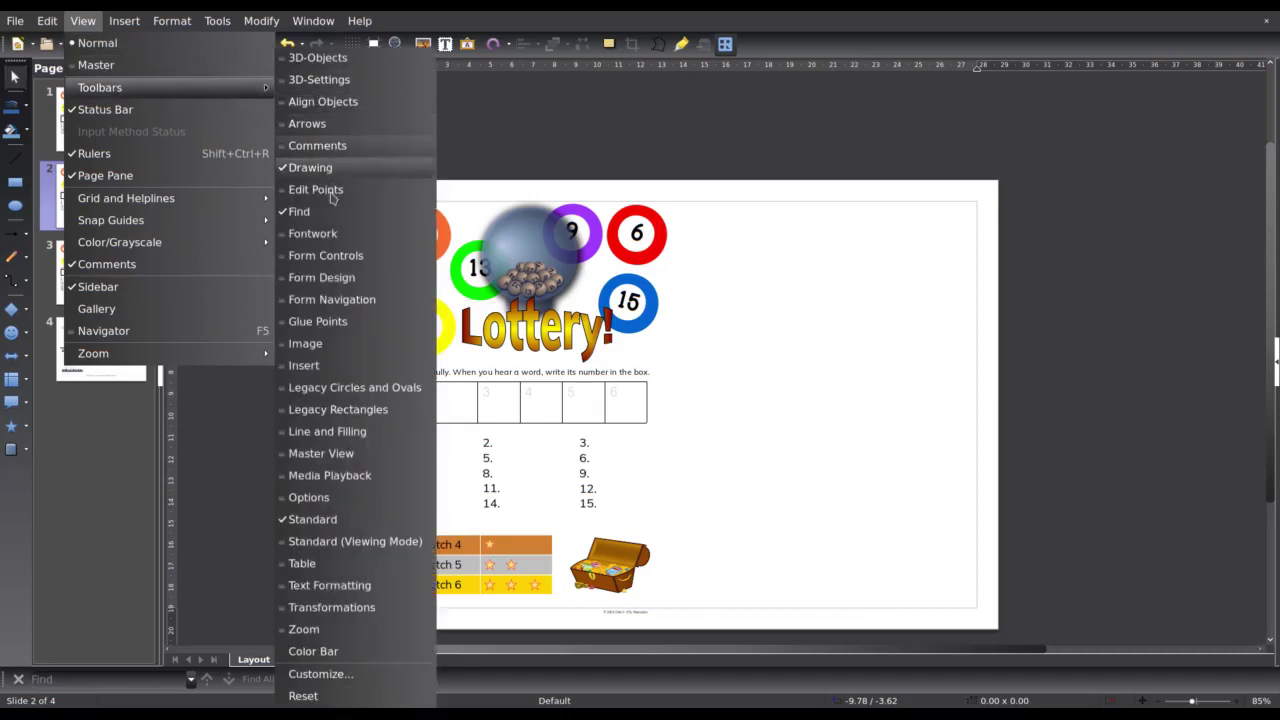
{"action": "left_click", "coordinate": [334, 257]}
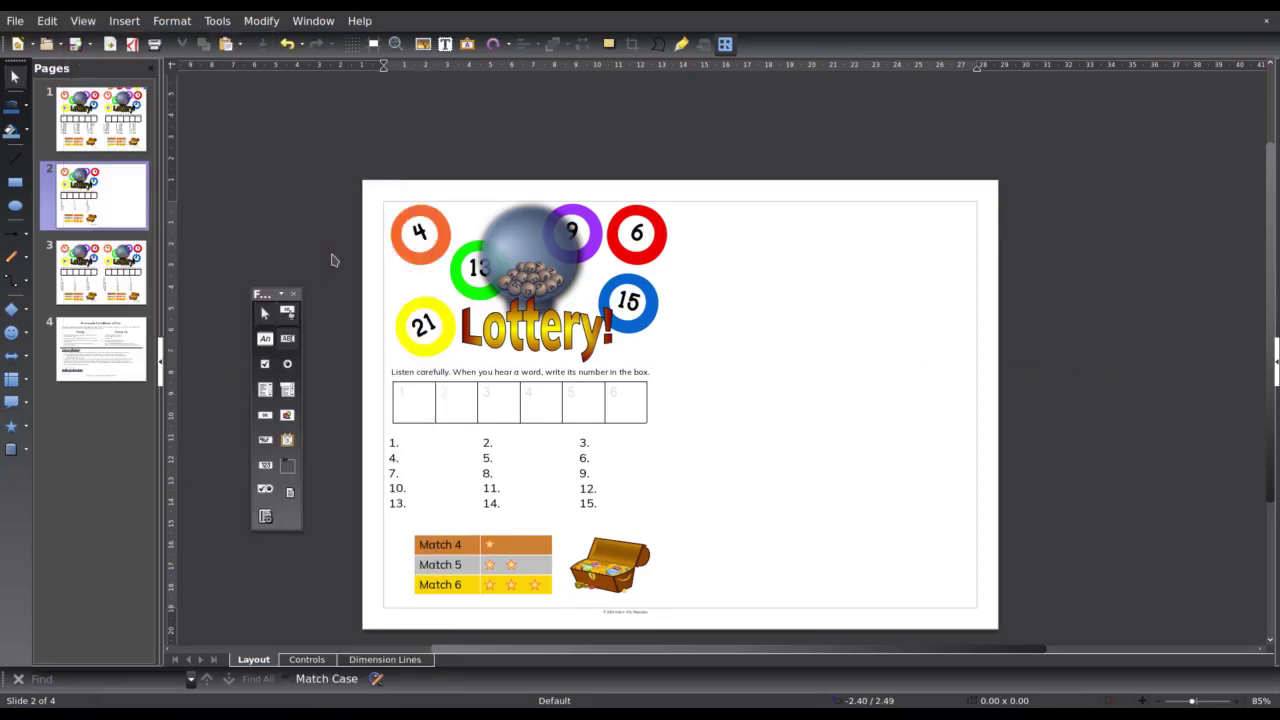
{"action": "left_click_drag", "start_coordinate": [268, 295], "coordinate": [104, 399]}
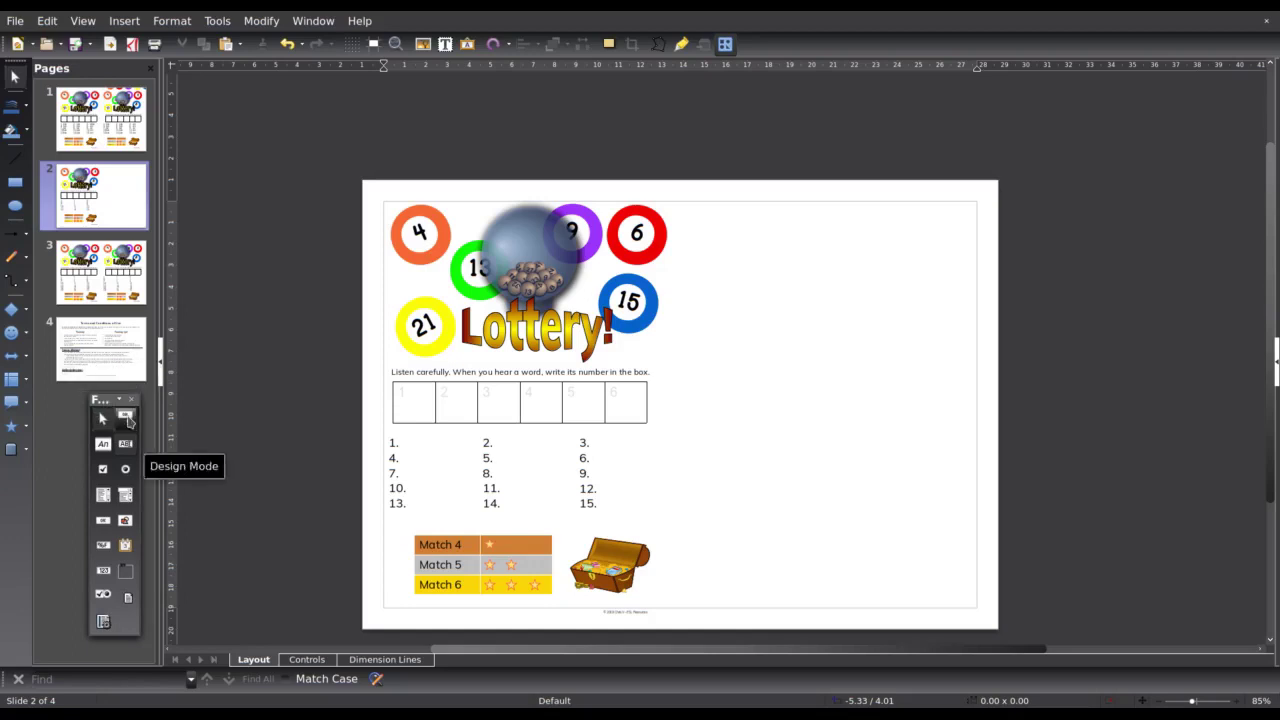
{"action": "left_click", "coordinate": [128, 421]}
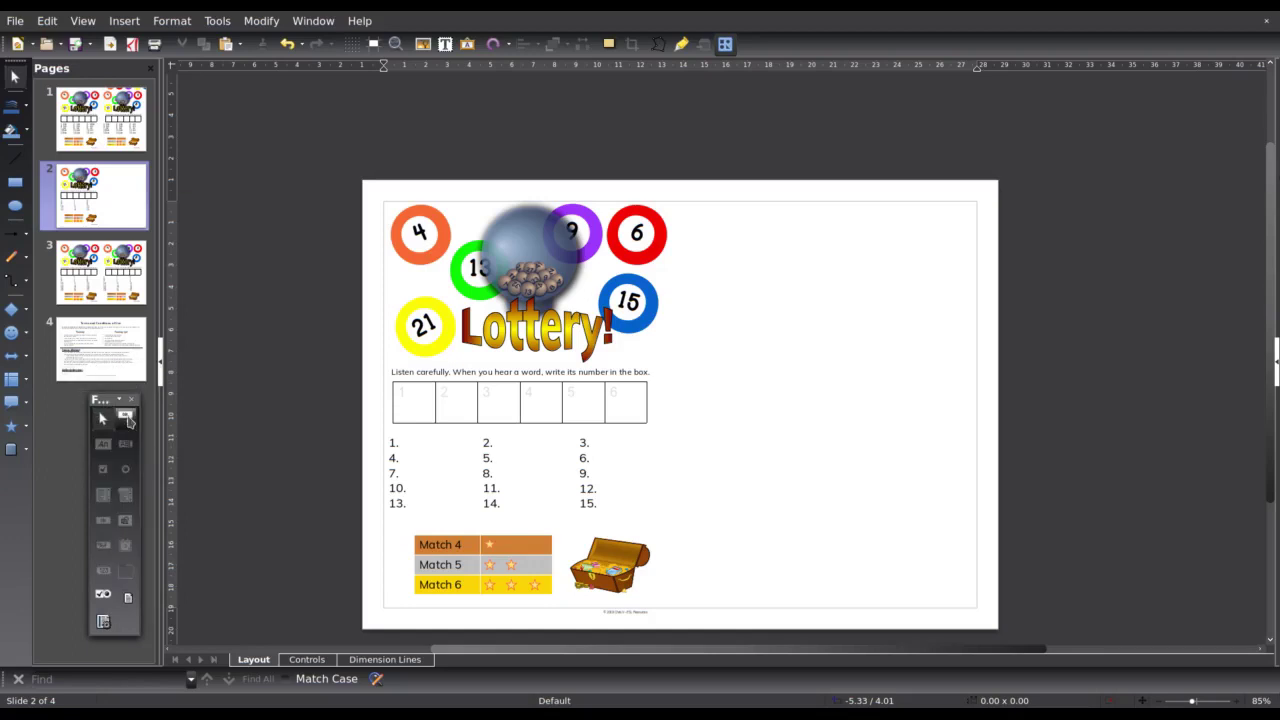
{"action": "left_click", "coordinate": [128, 421]}
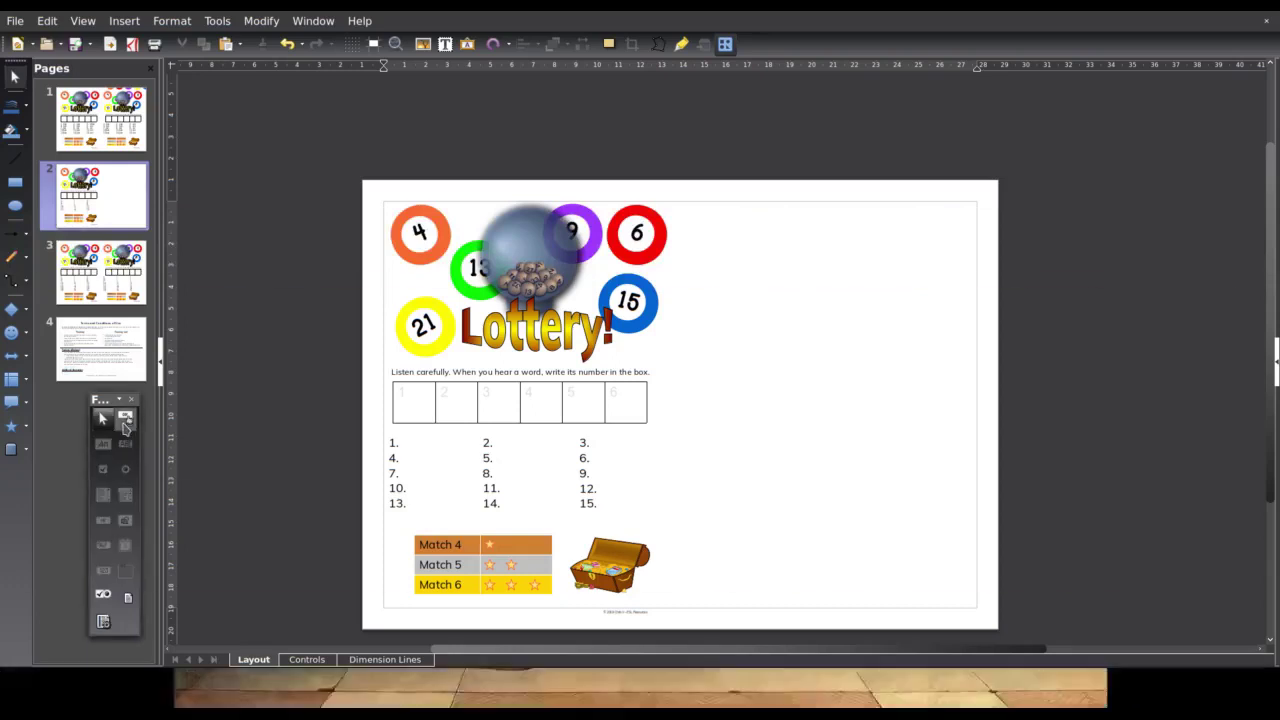
{"action": "left_click", "coordinate": [125, 424]}
{"action": "left_click", "coordinate": [125, 424]}
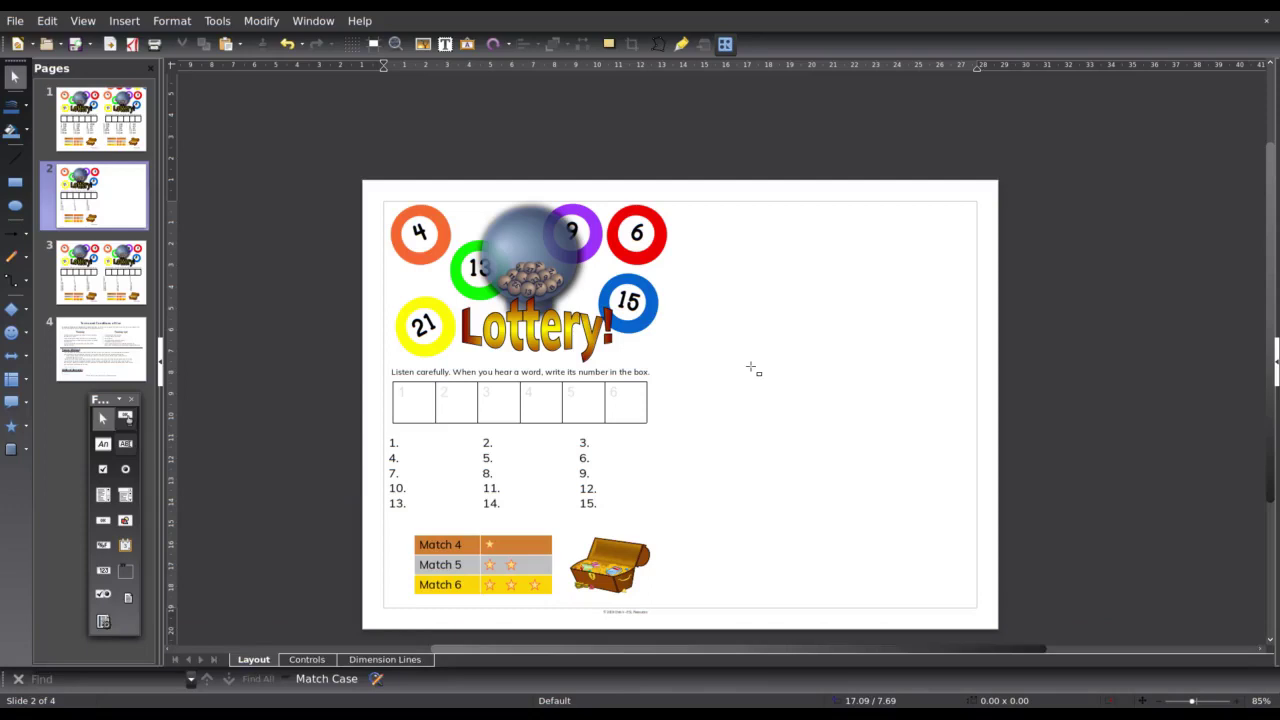
Draw a text box form field right of the worksheet and test it outside Design Mode.
{"action": "left_click_drag", "start_coordinate": [752, 367], "coordinate": [911, 407]}
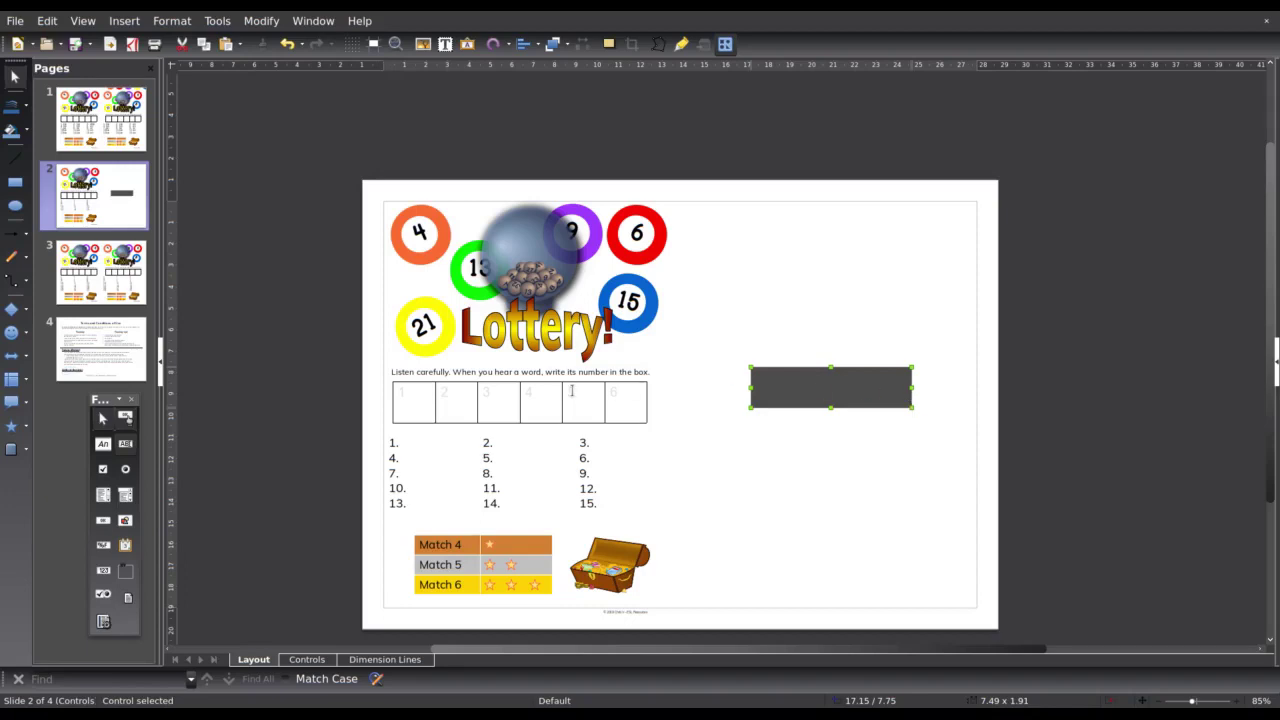
{"action": "left_click", "coordinate": [127, 418]}
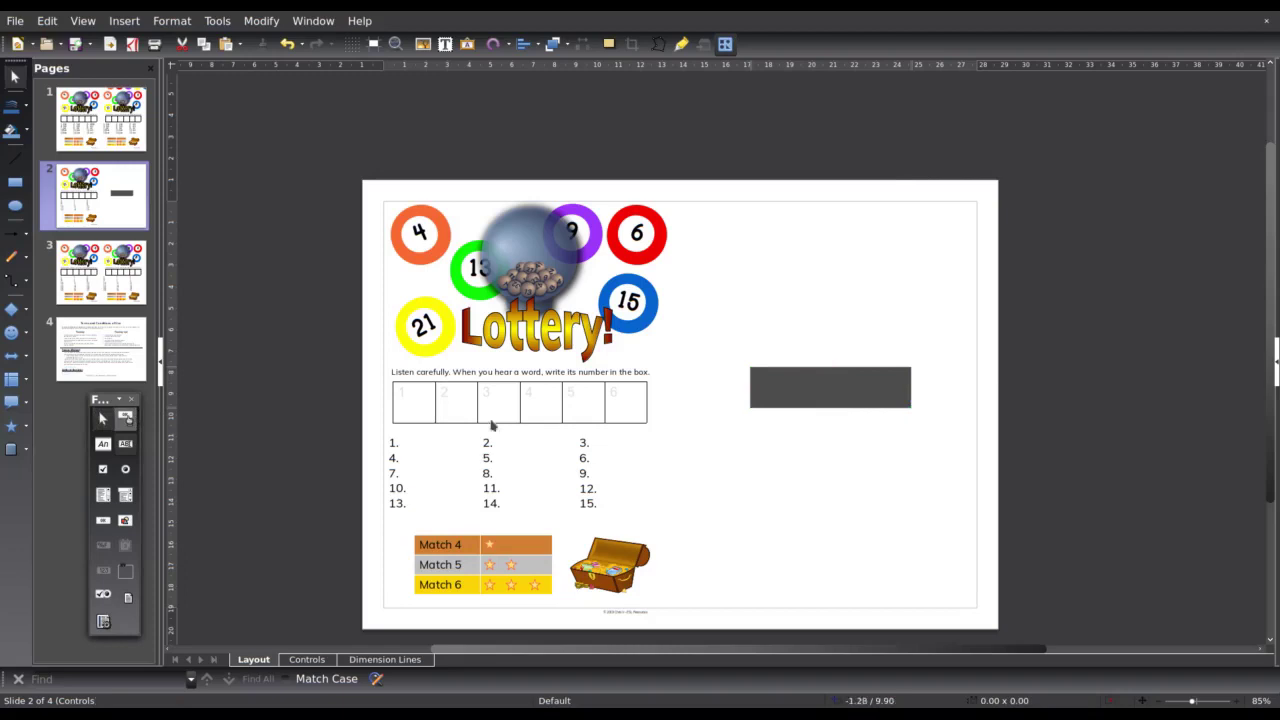
{"action": "right_click", "coordinate": [784, 376]}
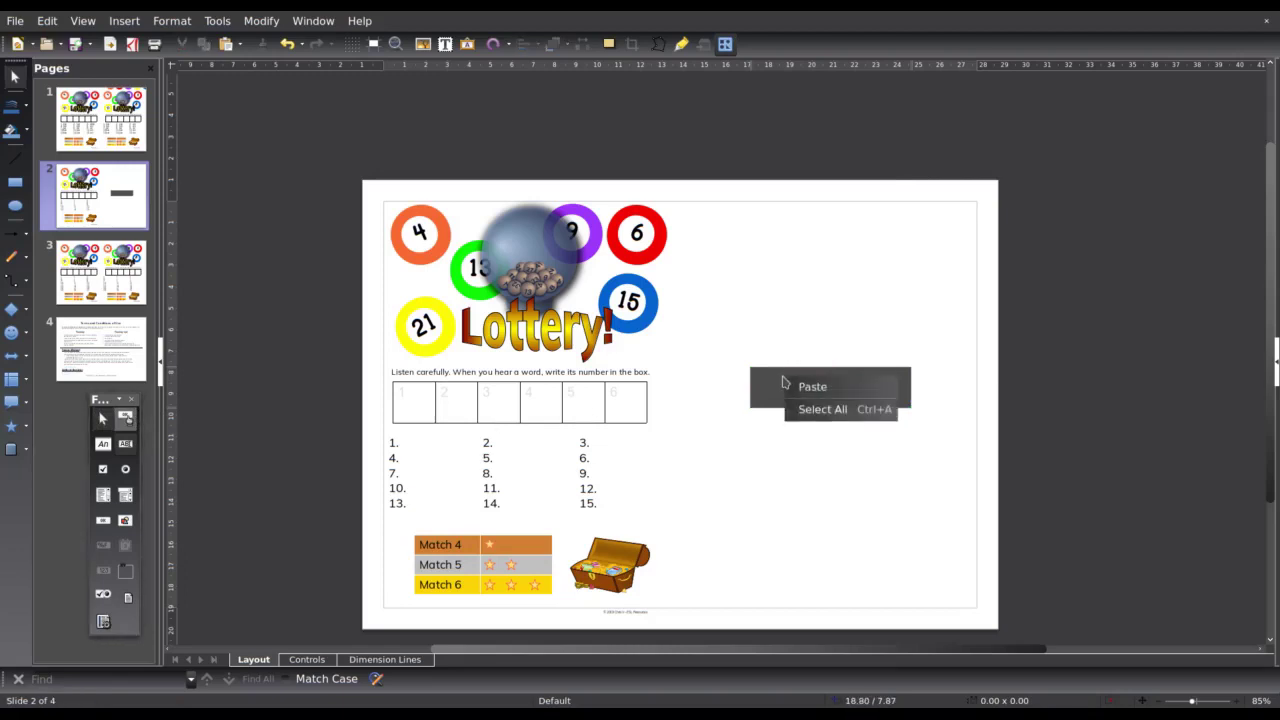
{"action": "left_click", "coordinate": [768, 380]}
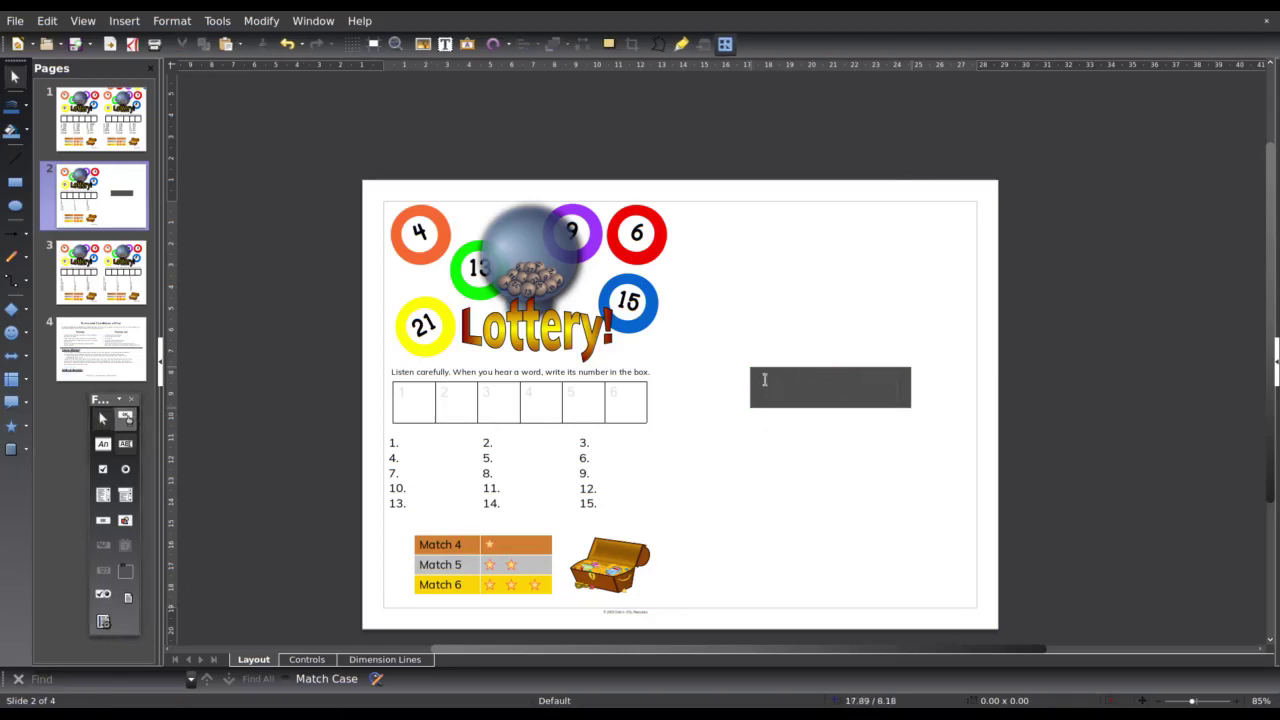
{"action": "right_click", "coordinate": [787, 380]}
{"action": "left_click", "coordinate": [774, 375]}
In Design Mode, nudge the text box up-left and enlarge it to 10.67 x 4.45.
{"action": "left_click", "coordinate": [127, 419]}
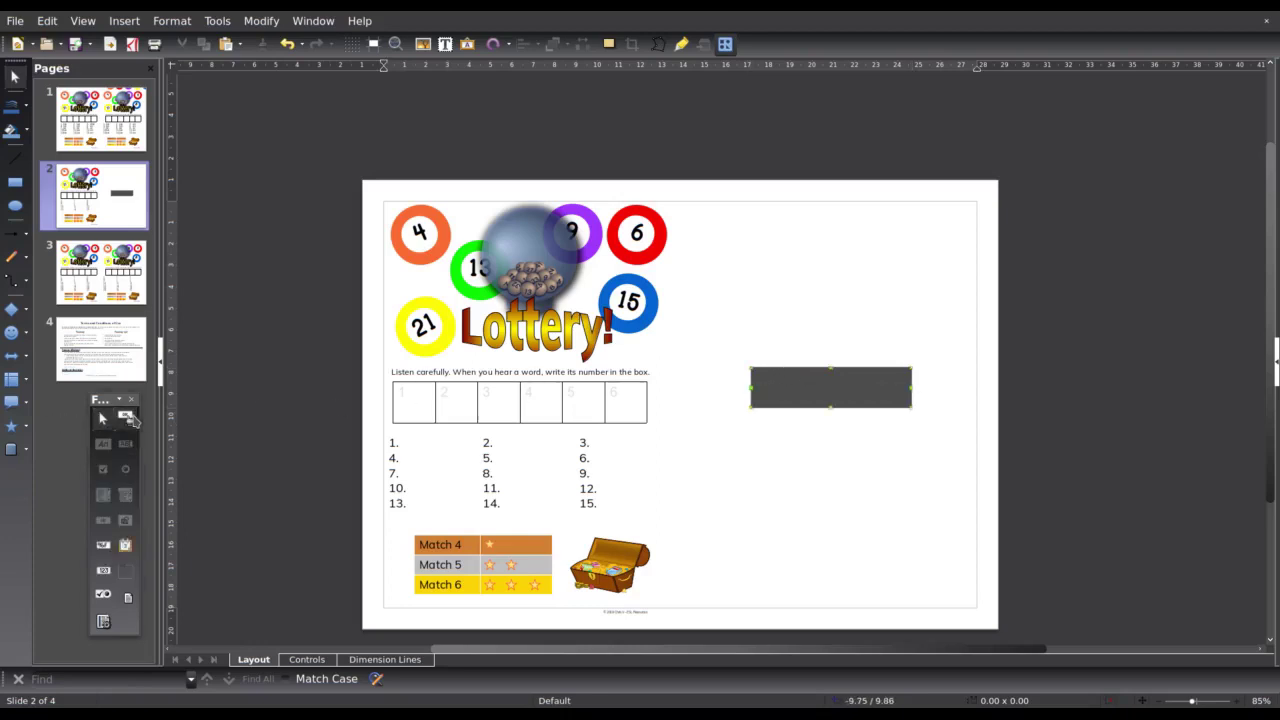
{"action": "left_click_drag", "start_coordinate": [792, 395], "coordinate": [772, 378]}
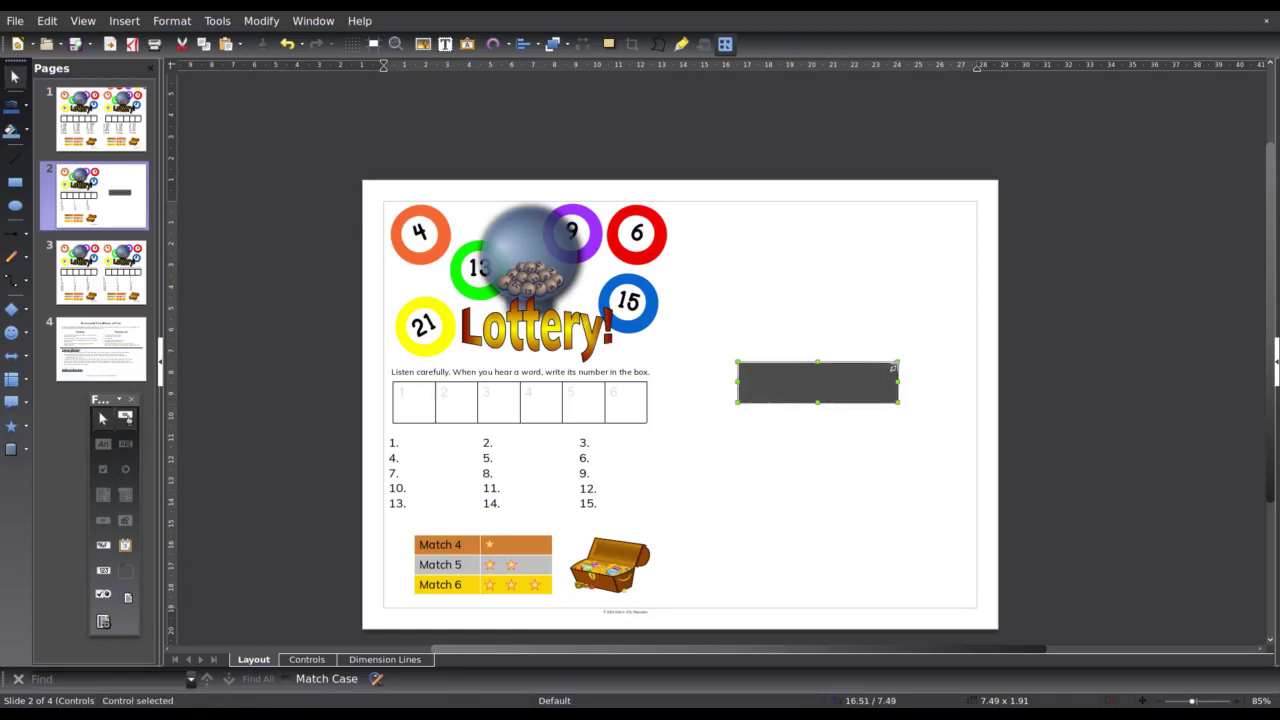
{"action": "left_click_drag", "start_coordinate": [893, 368], "coordinate": [963, 312]}
Open the text box's Control properties and set its Default text to 'test'.
{"action": "right_click", "coordinate": [884, 336]}
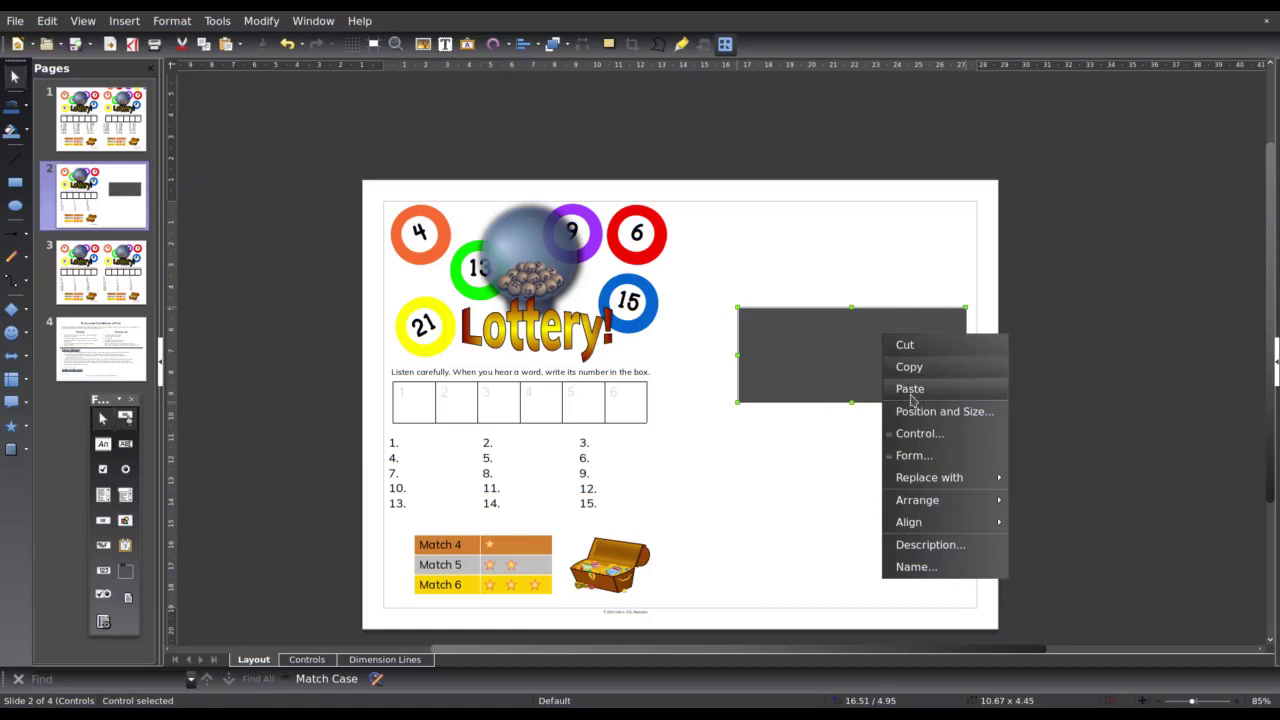
{"action": "left_click", "coordinate": [917, 433]}
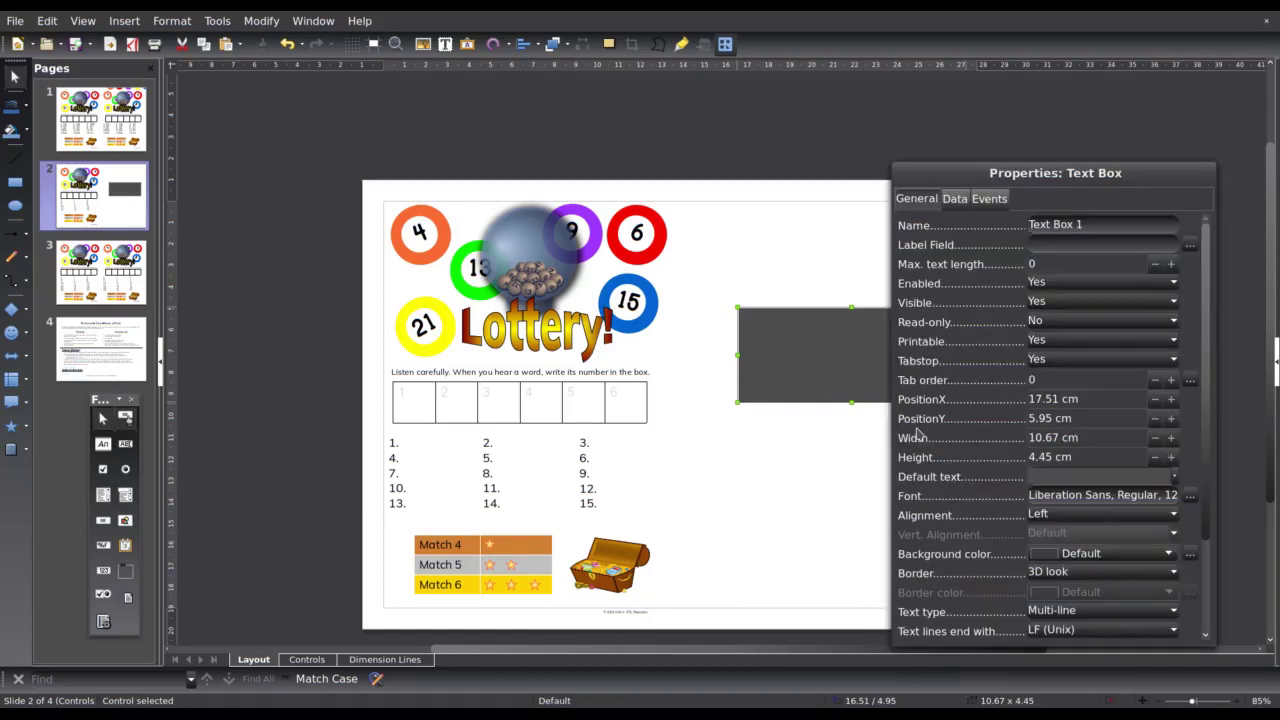
{"action": "mouse_move", "coordinate": [1210, 374]}
{"action": "left_mouse_down"}
{"action": "mouse_move", "coordinate": [1208, 480]}
{"action": "mouse_move", "coordinate": [1208, 380]}
{"action": "left_mouse_up"}
Set the text box font to Arial, Regular, 12 in the Character dialog.
{"action": "left_click", "coordinate": [1190, 496]}
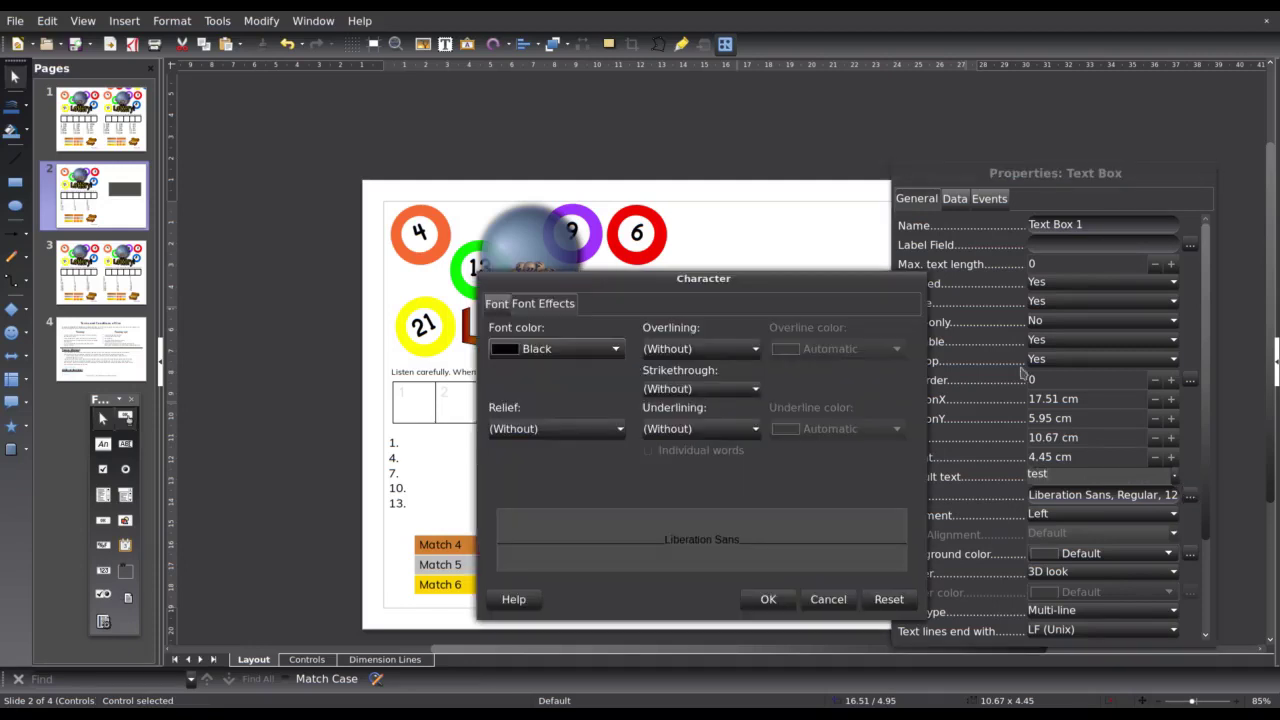
{"action": "left_click", "coordinate": [498, 305]}
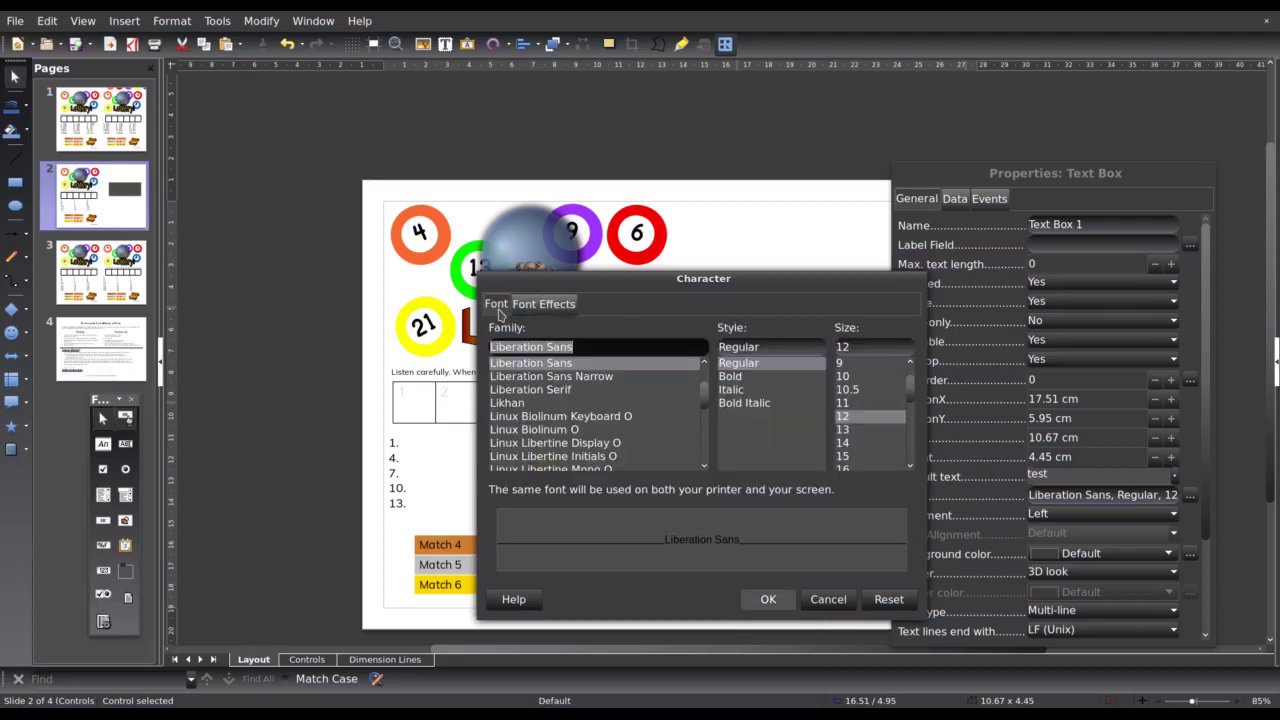
{"action": "left_click", "coordinate": [540, 305]}
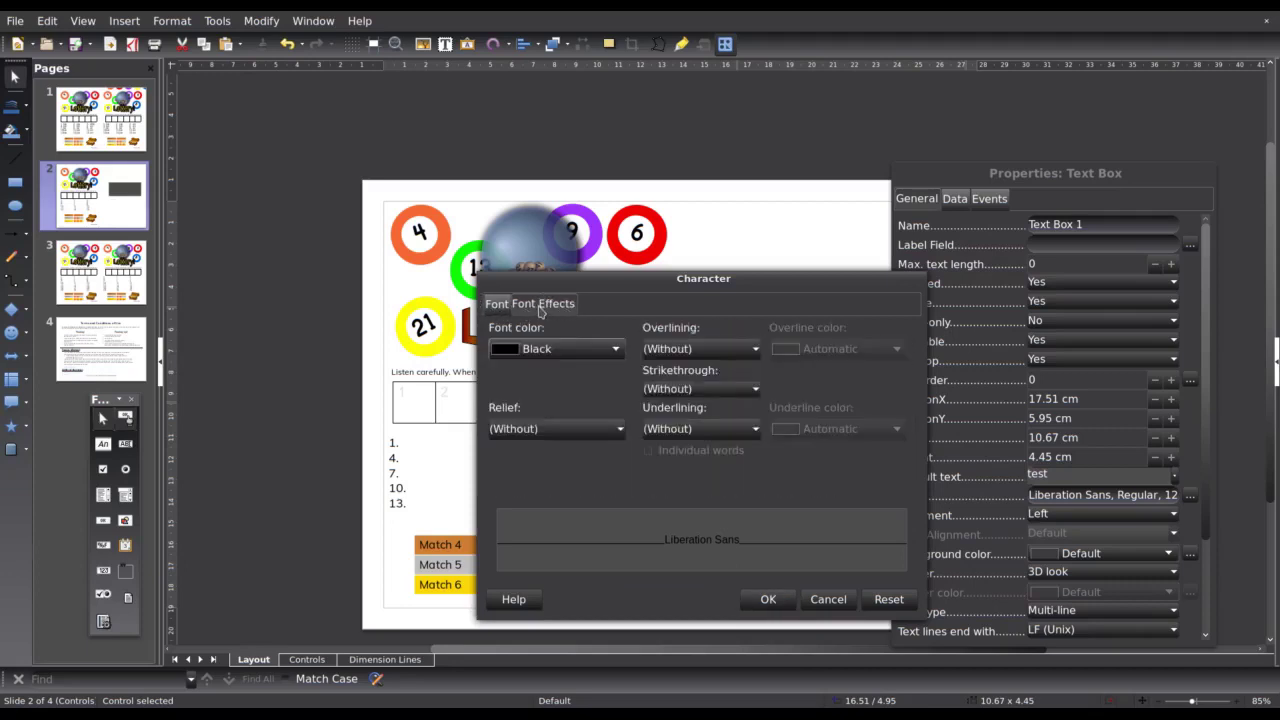
{"action": "left_click", "coordinate": [498, 305]}
{"action": "left_click", "coordinate": [593, 346]}
{"action": "type", "text": "ation Sansarial"}
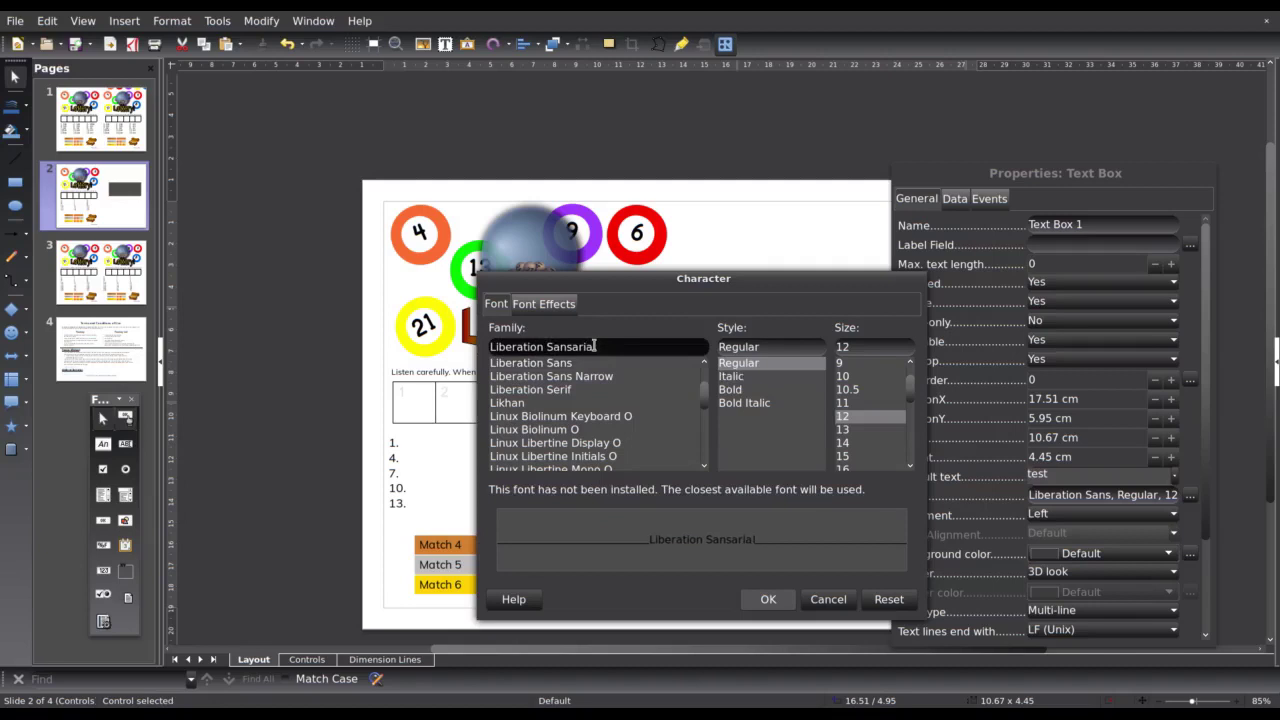
{"action": "triple_click", "coordinate": [593, 346]}
{"action": "type", "text": "Ar"}
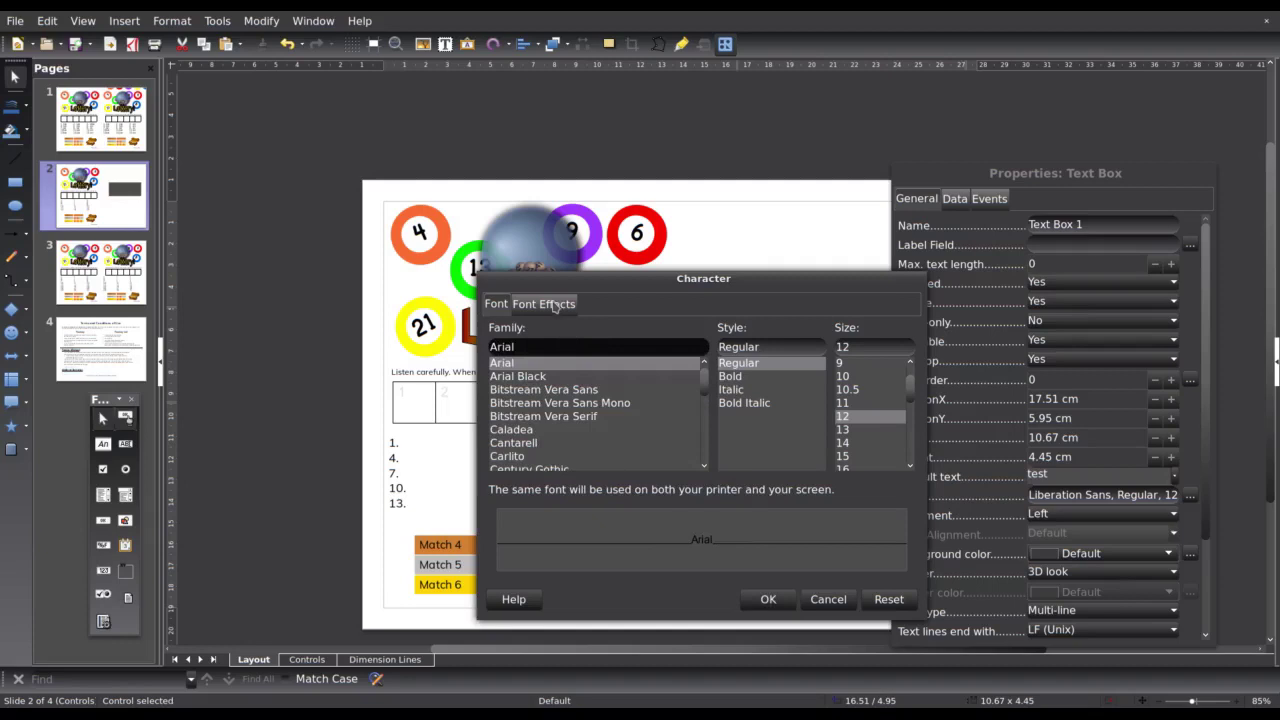
{"action": "key", "text": "Return"}
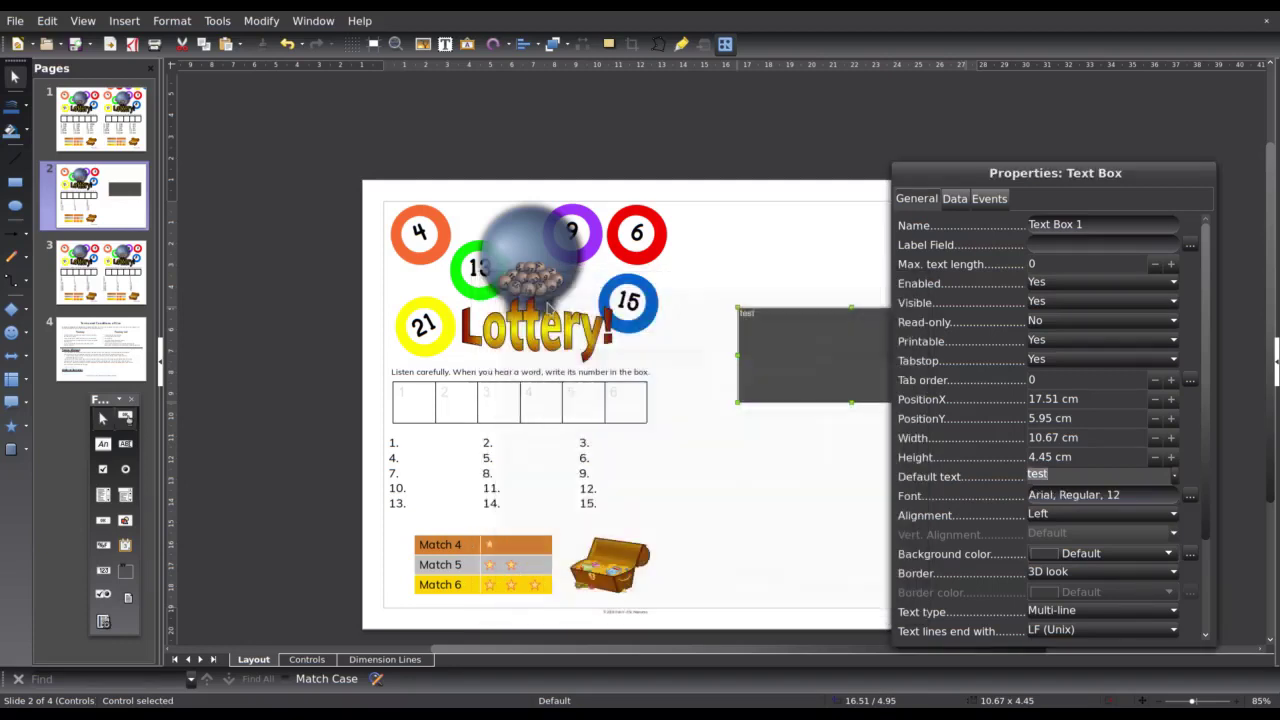
Set the test text box's background colour to red #FF0000 from the Recent swatches.
{"action": "left_click", "coordinate": [1167, 553]}
{"action": "left_click", "coordinate": [1091, 501]}
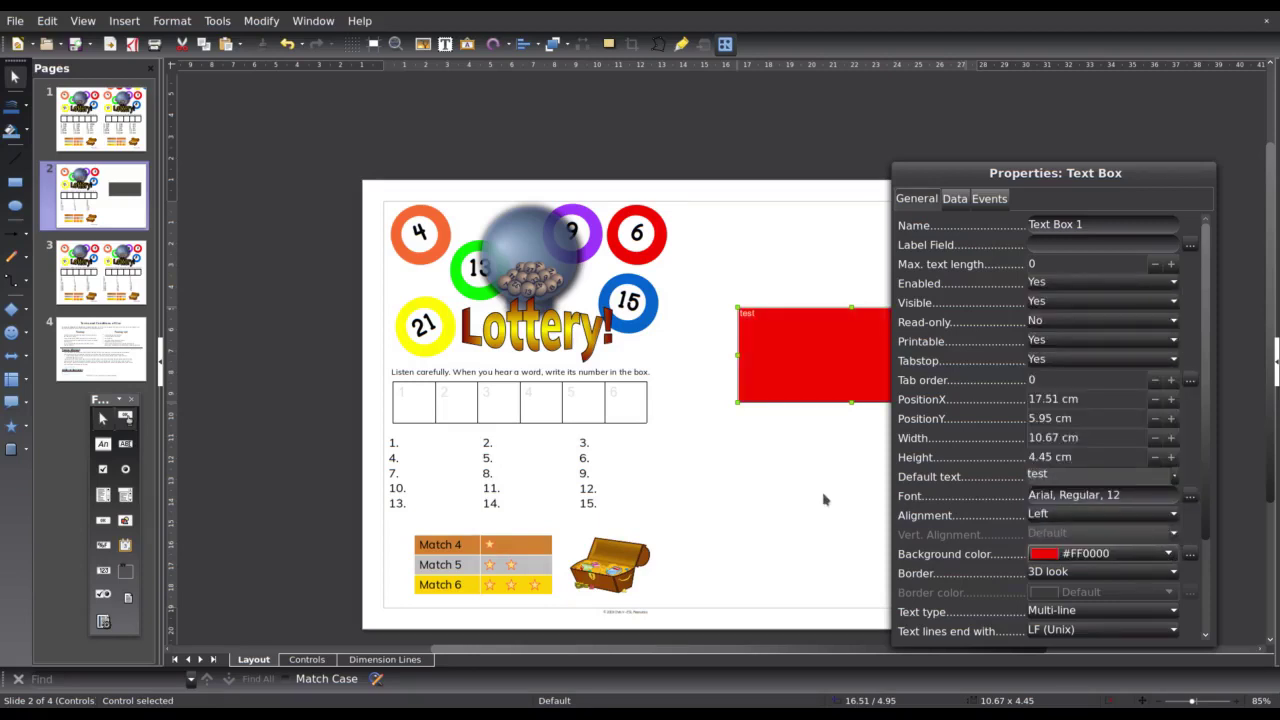
{"action": "left_click", "coordinate": [421, 505]}
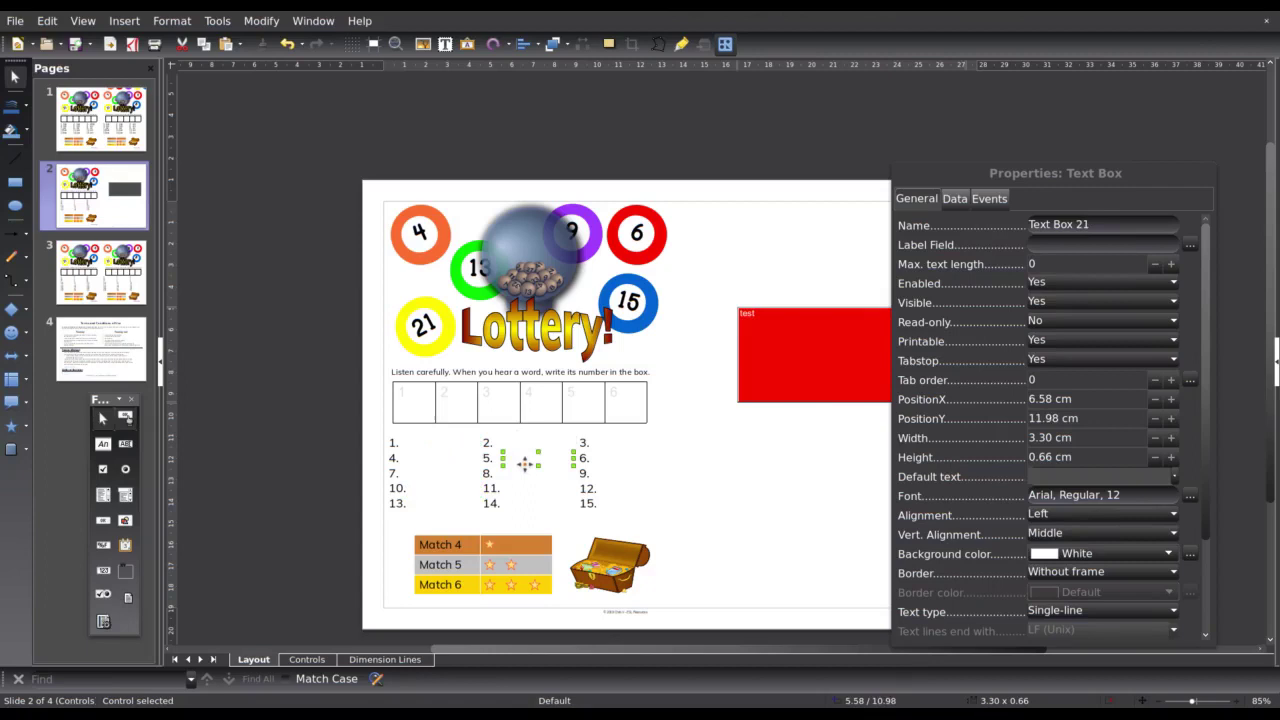
Drag four small 3.30 x 0.66 cm answer boxes off the page, left of the worksheet.
{"action": "left_click", "coordinate": [533, 507]}
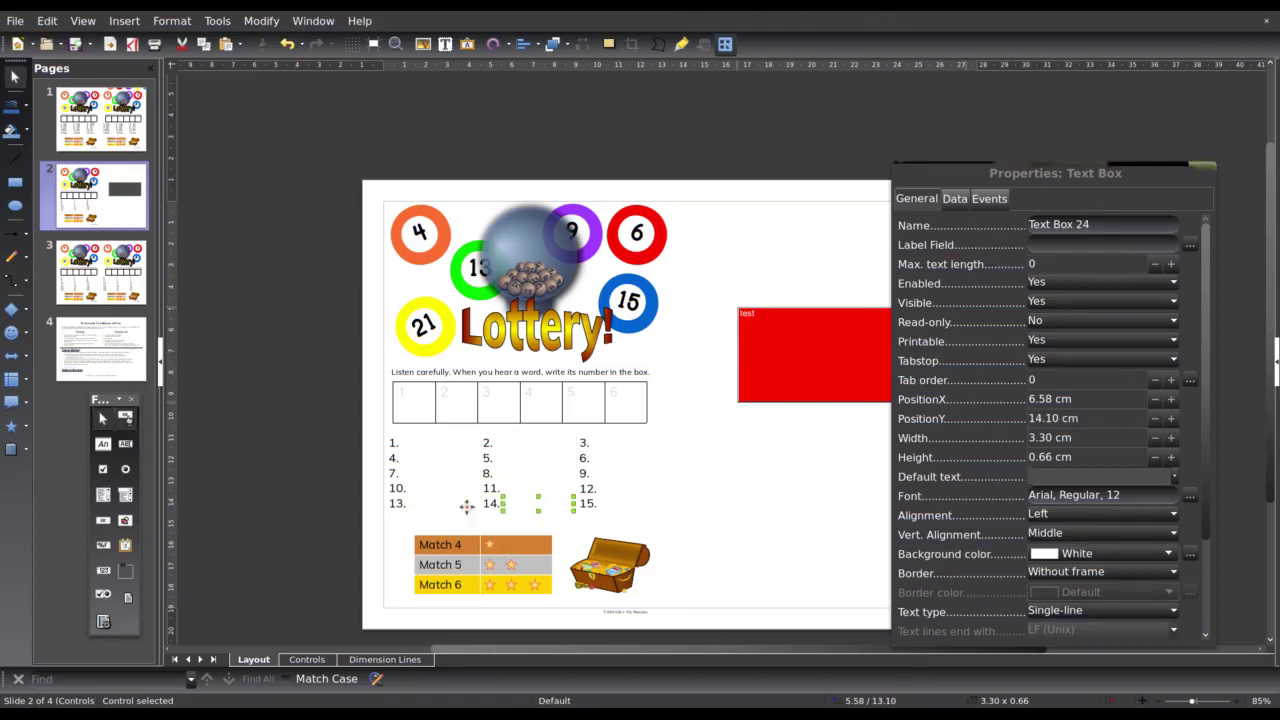
{"action": "left_click_drag", "start_coordinate": [449, 505], "coordinate": [437, 503]}
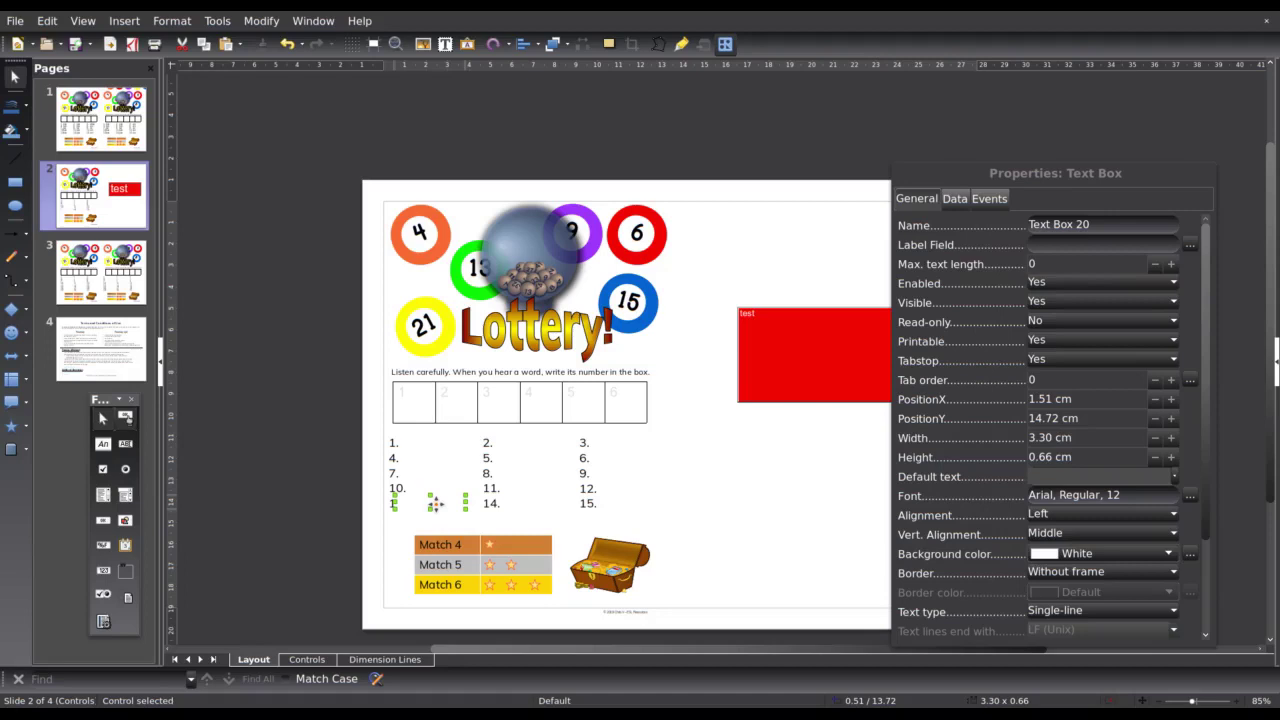
{"action": "left_click_drag", "start_coordinate": [437, 503], "coordinate": [348, 497]}
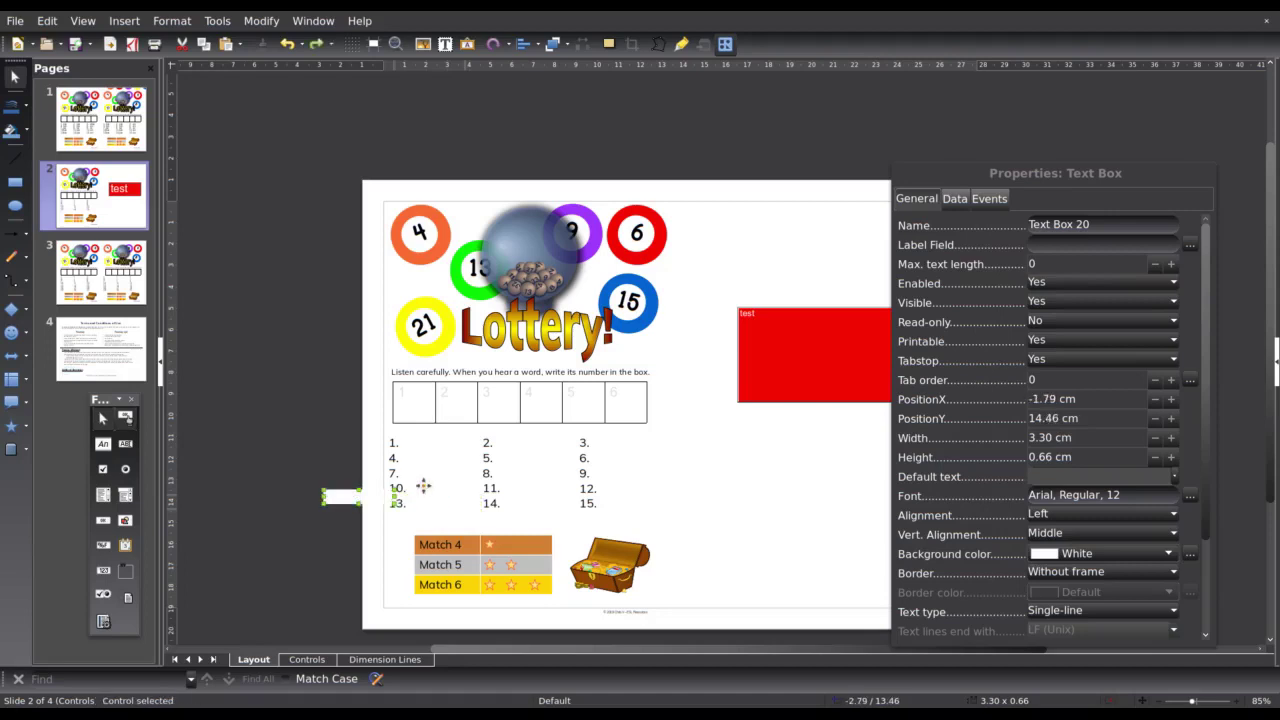
{"action": "left_click_drag", "start_coordinate": [426, 488], "coordinate": [300, 501]}
{"action": "left_click_drag", "start_coordinate": [426, 463], "coordinate": [339, 366]}
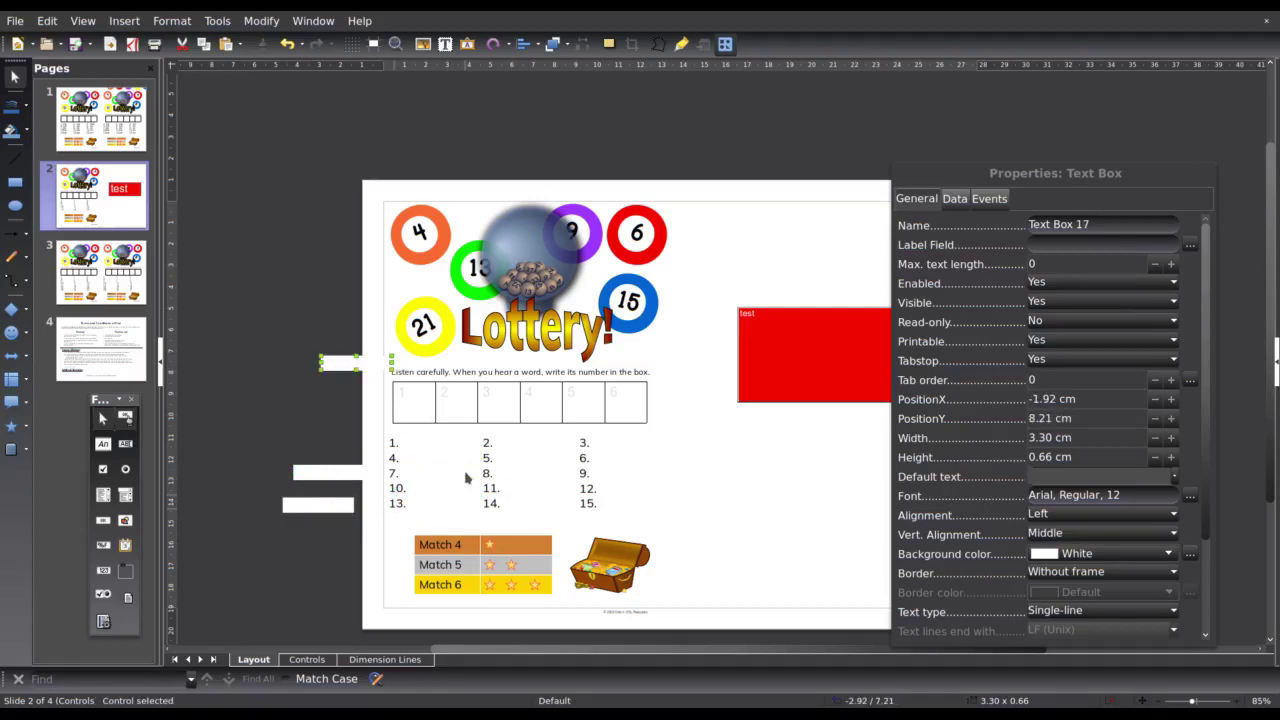
{"action": "left_click_drag", "start_coordinate": [466, 478], "coordinate": [332, 428]}
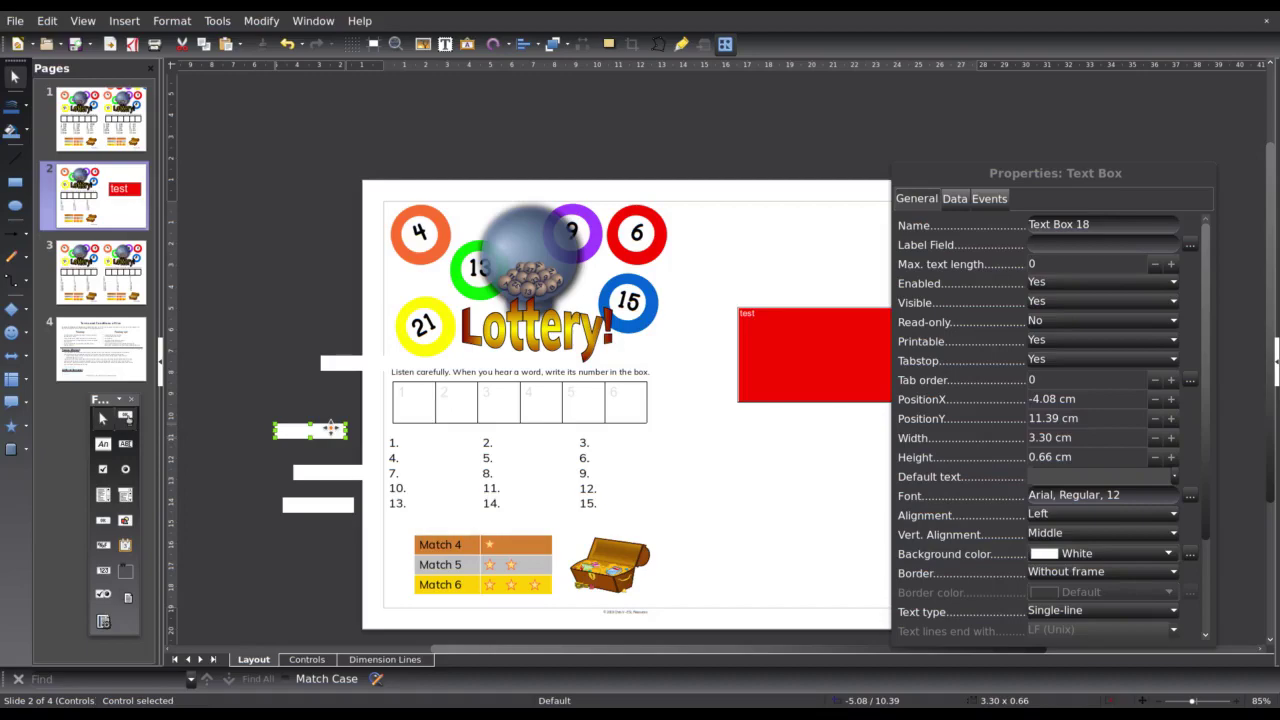
Marquee-select the five answer boxes in the middle number column.
{"action": "scroll", "coordinate": [332, 428], "scroll_direction": "up", "scroll_amount": 3}
{"action": "scroll", "coordinate": [332, 428], "scroll_direction": "down", "scroll_amount": 2}
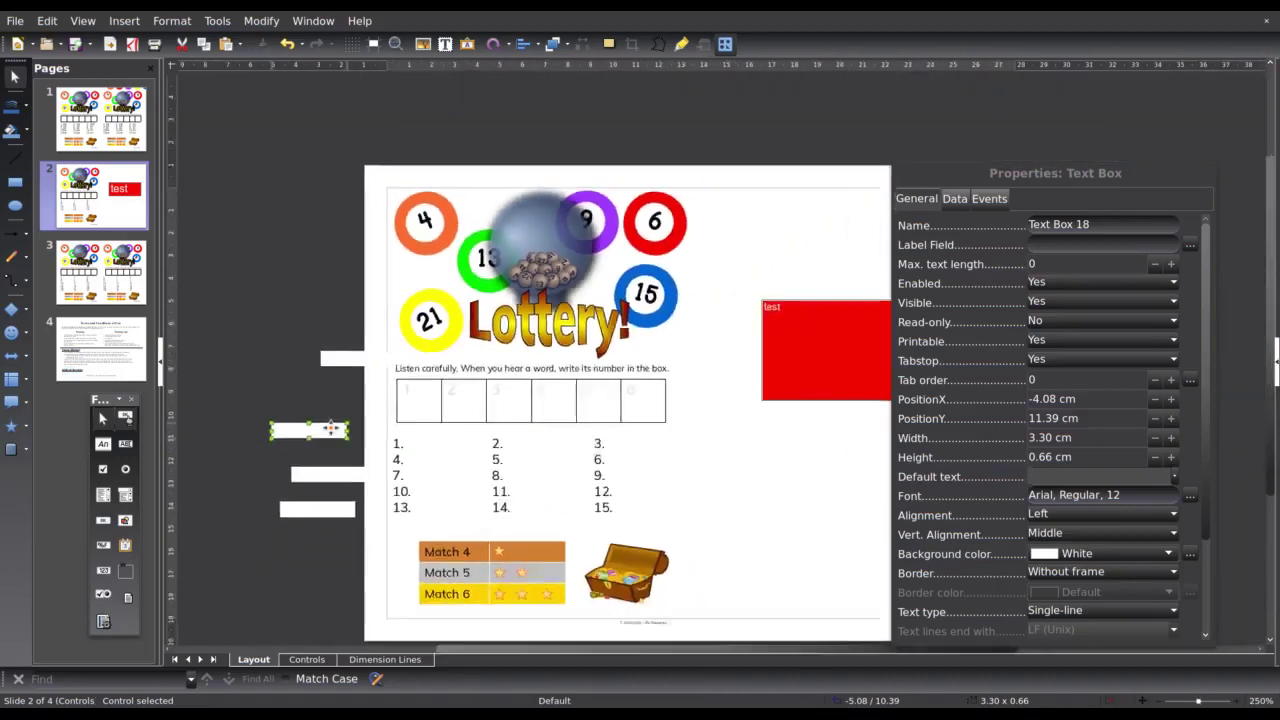
{"action": "scroll", "coordinate": [332, 428], "scroll_direction": "down", "scroll_amount": 3}
{"action": "scroll", "coordinate": [332, 428], "scroll_direction": "up", "scroll_amount": 1}
{"action": "scroll", "coordinate": [332, 428], "scroll_direction": "down", "scroll_amount": 1}
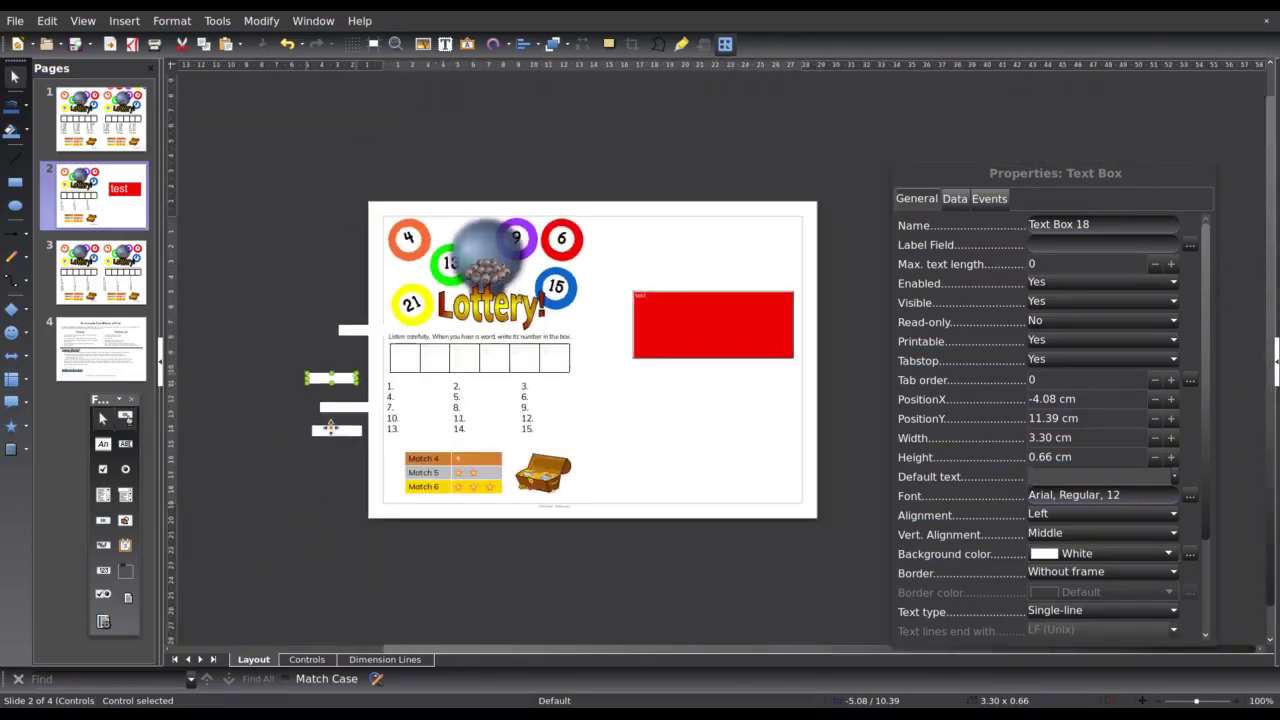
{"action": "scroll", "coordinate": [331, 426], "scroll_direction": "up", "scroll_amount": 2}
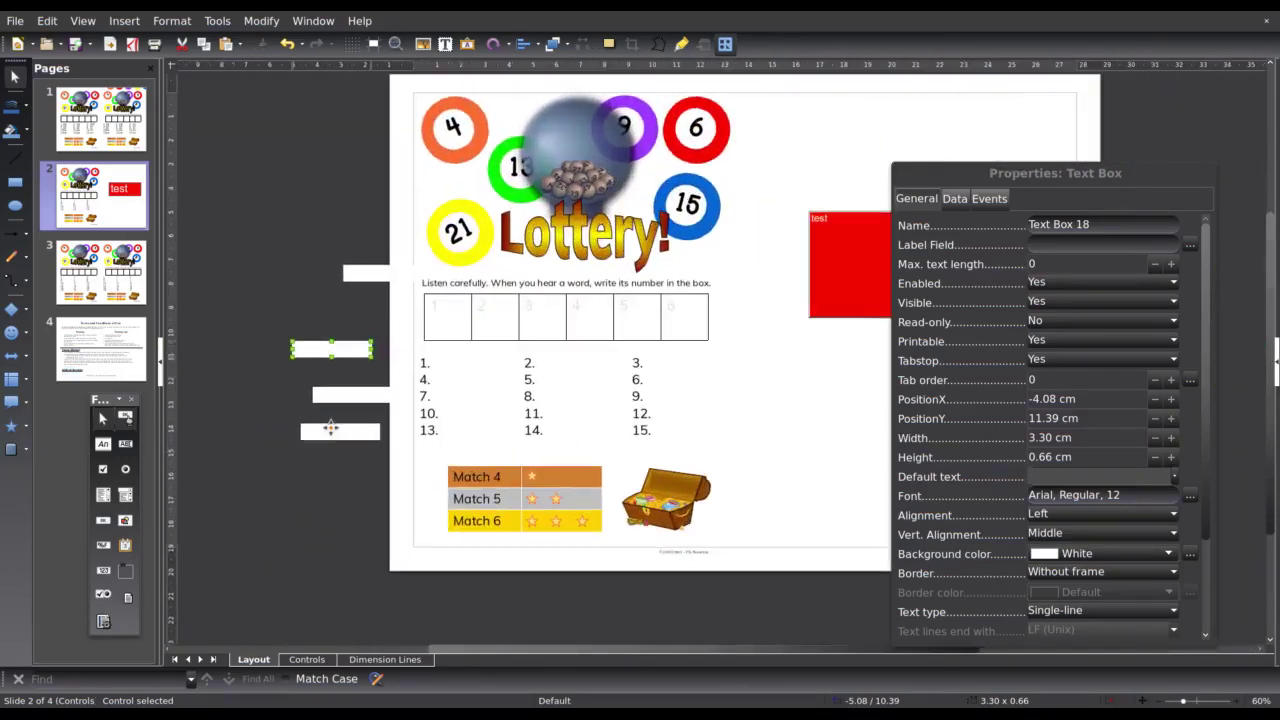
{"action": "left_click", "coordinate": [522, 455]}
{"action": "left_click_drag", "start_coordinate": [531, 446], "coordinate": [650, 350]}
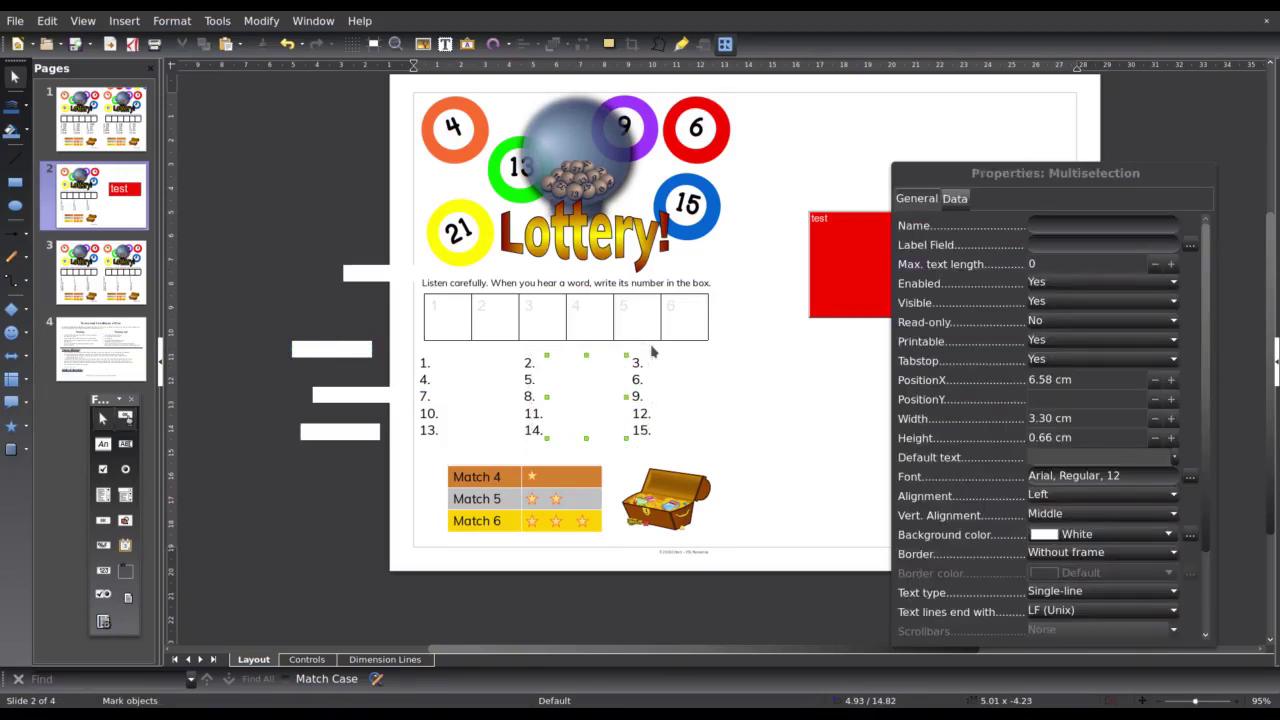
Change the five boxes' background to red, then to dark grey #4D4D4D.
{"action": "left_click", "coordinate": [1102, 534]}
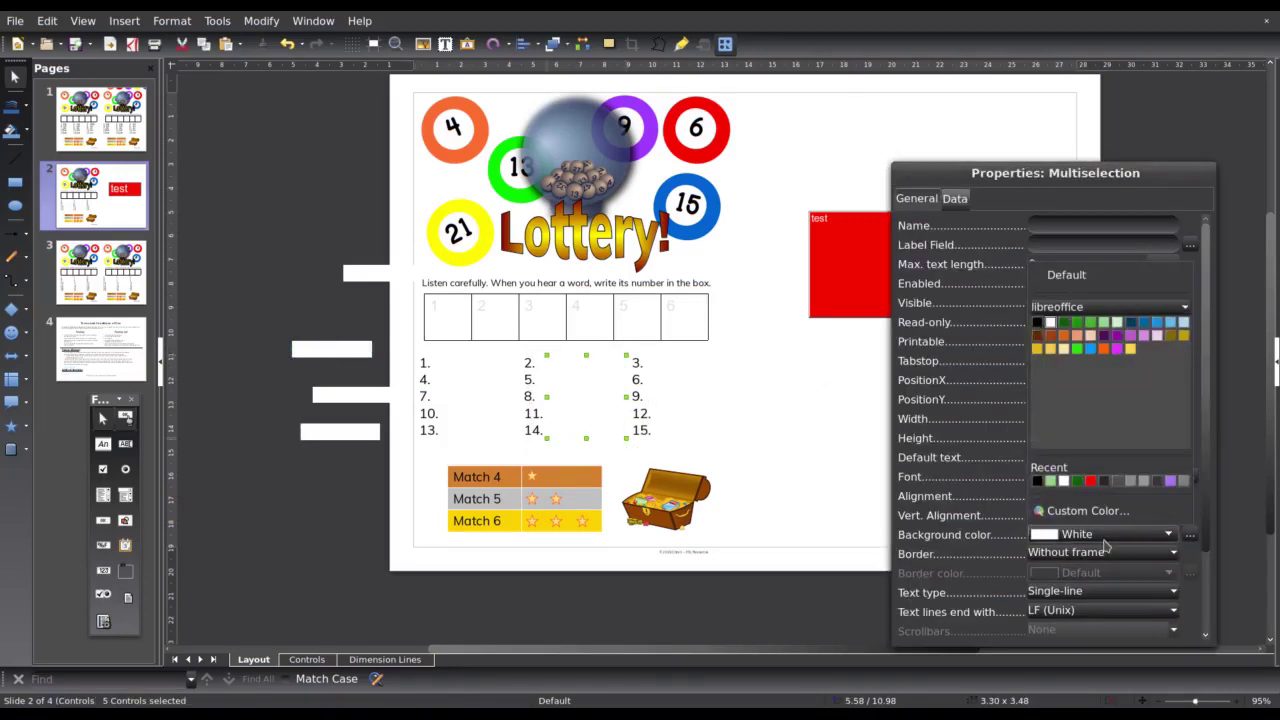
{"action": "left_click", "coordinate": [1090, 480]}
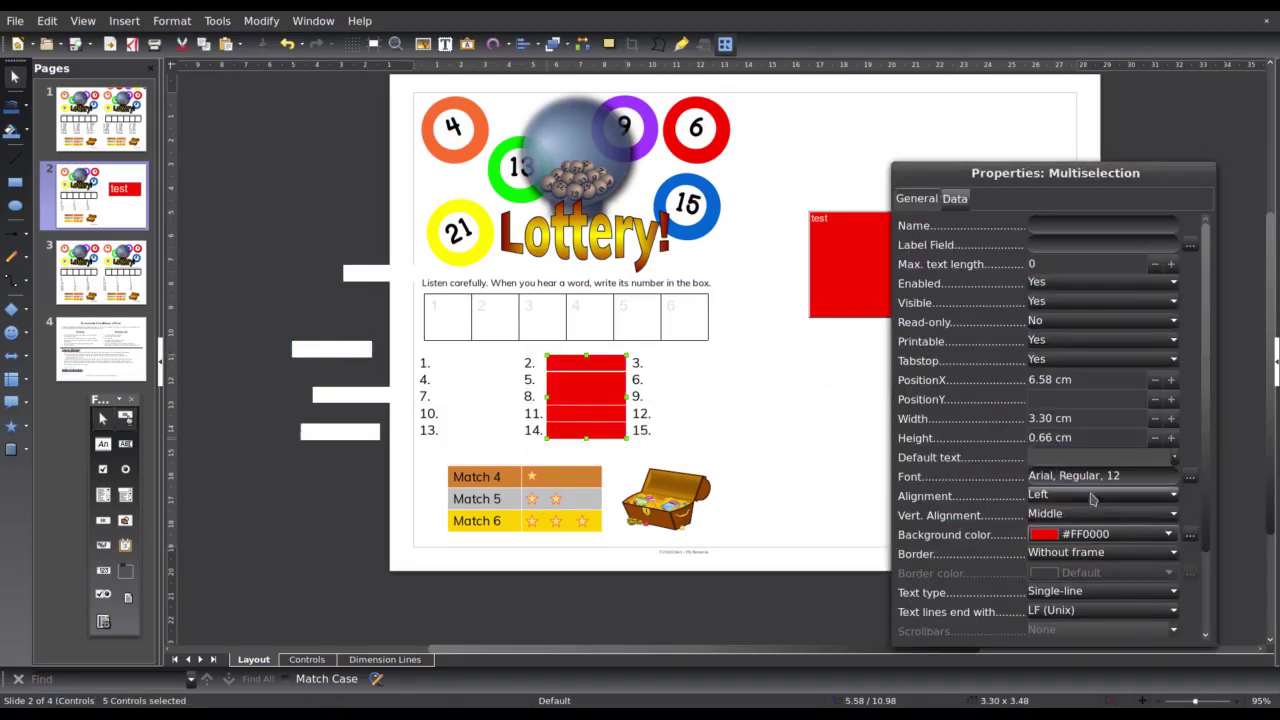
{"action": "left_click", "coordinate": [1095, 537]}
{"action": "left_click", "coordinate": [1118, 482]}
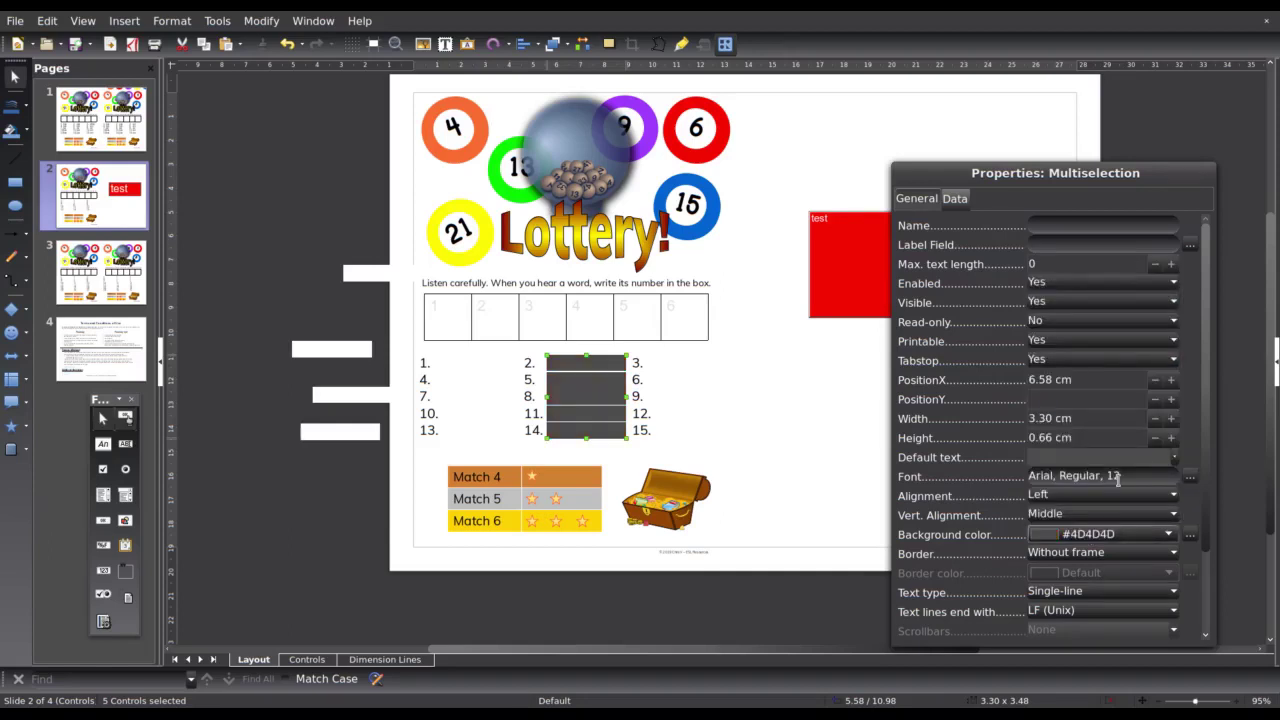
{"action": "left_click", "coordinate": [867, 508]}
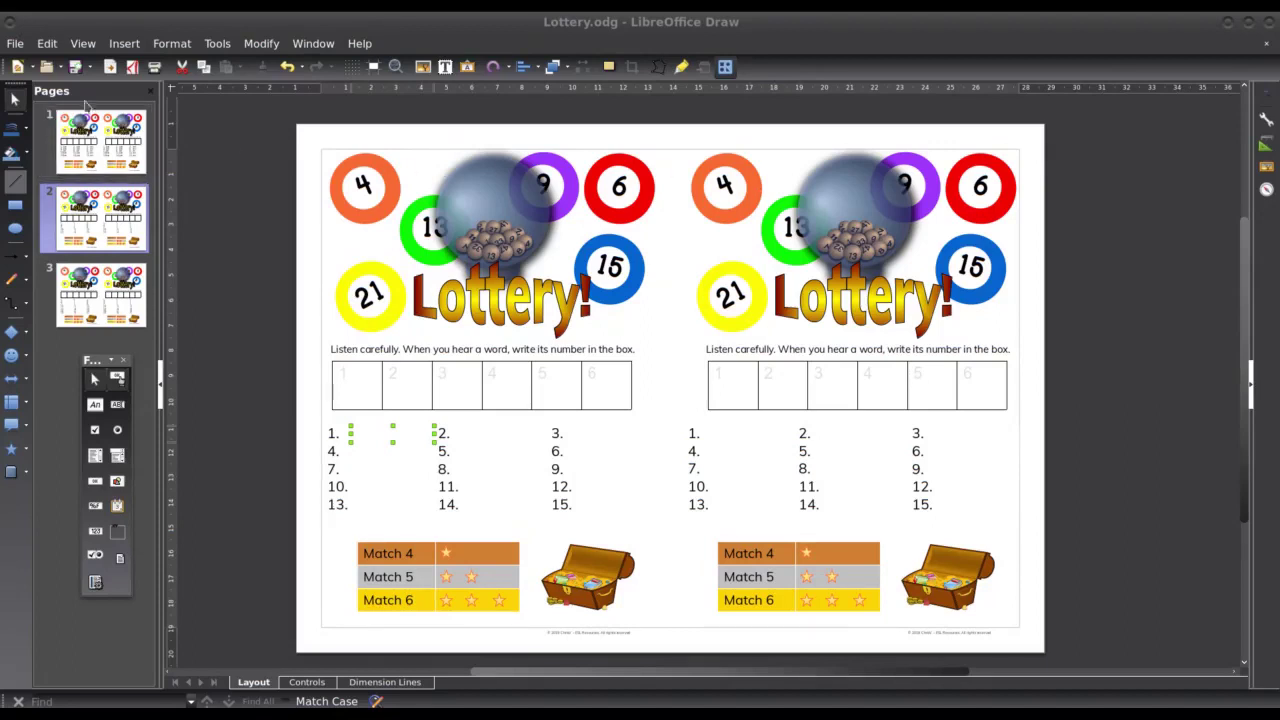
Open the File menu to reach Export as PDF.
{"action": "left_click", "coordinate": [17, 50]}
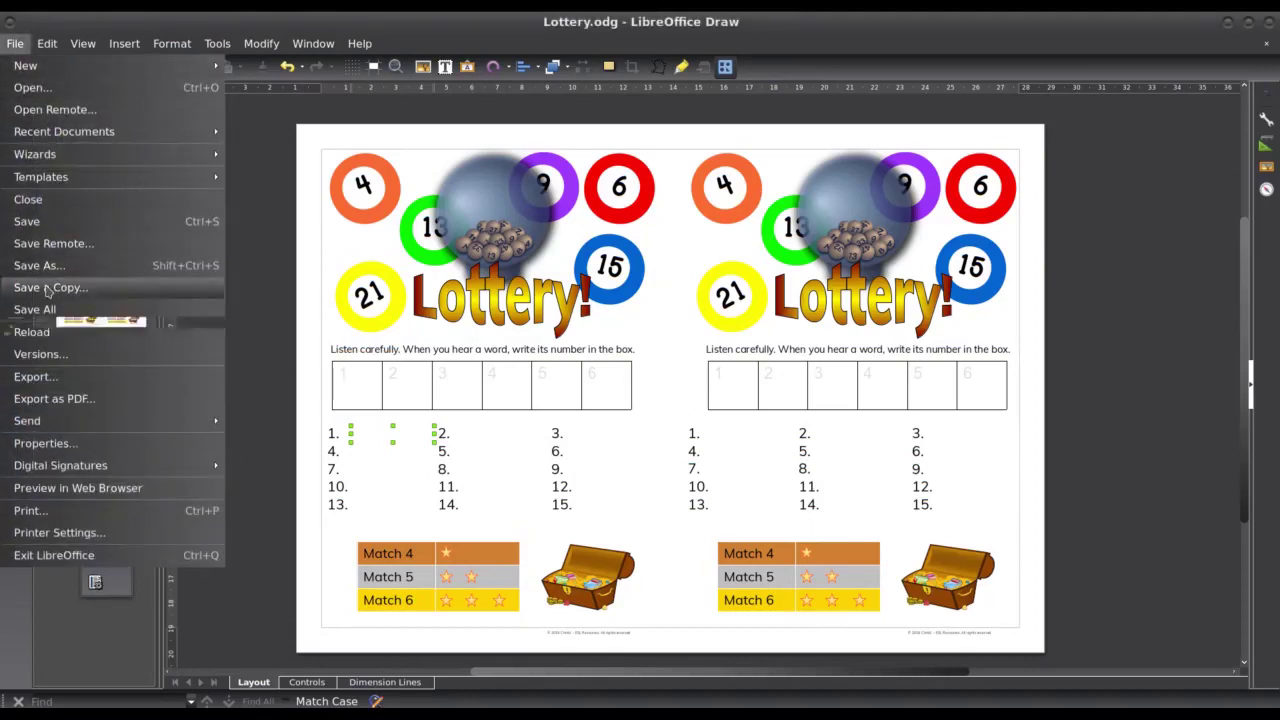
In PDF Options, turn off PDF/A-1a, enable Create PDF form with FDF submit format, and export.
{"action": "left_click", "coordinate": [67, 400]}
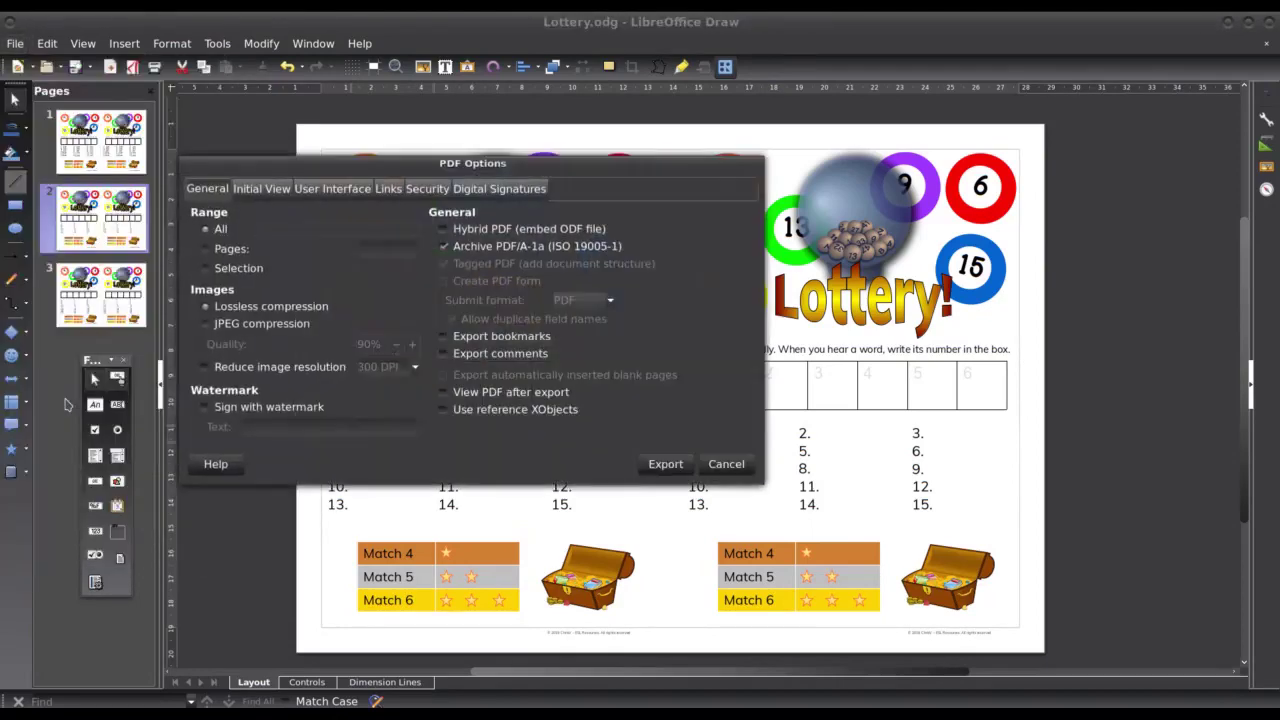
{"action": "left_click", "coordinate": [450, 250]}
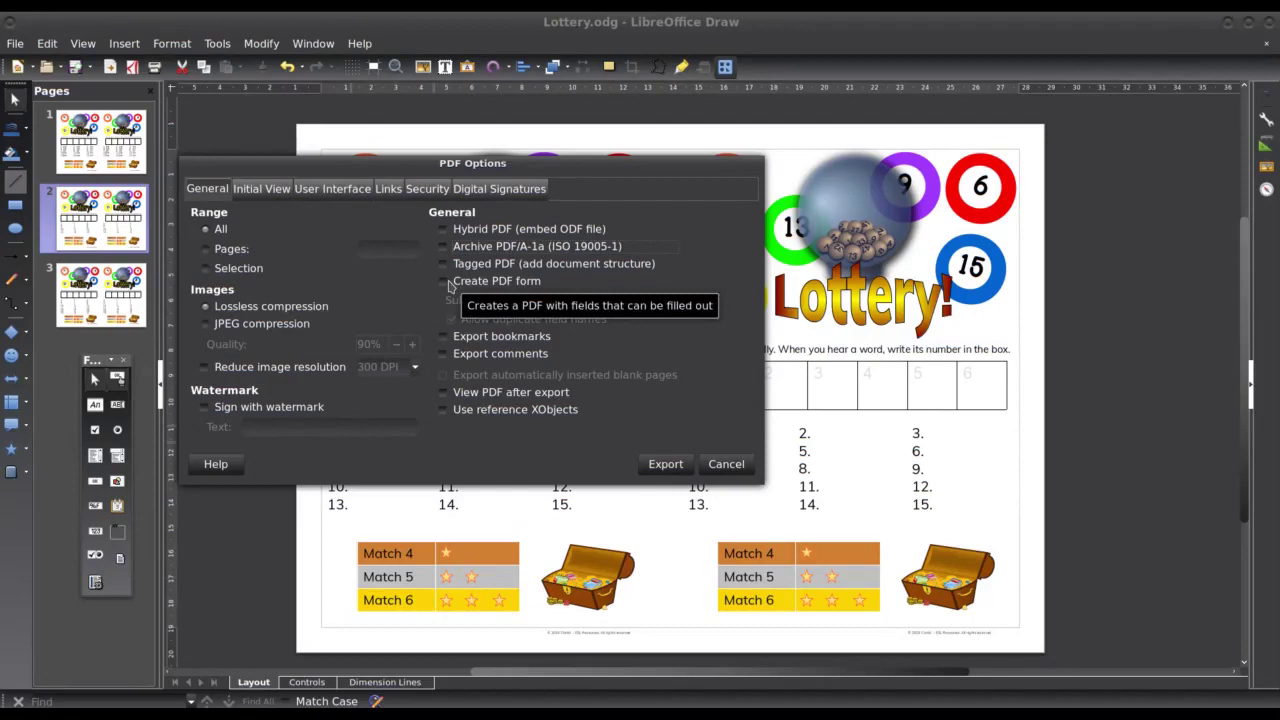
{"action": "left_click", "coordinate": [450, 284]}
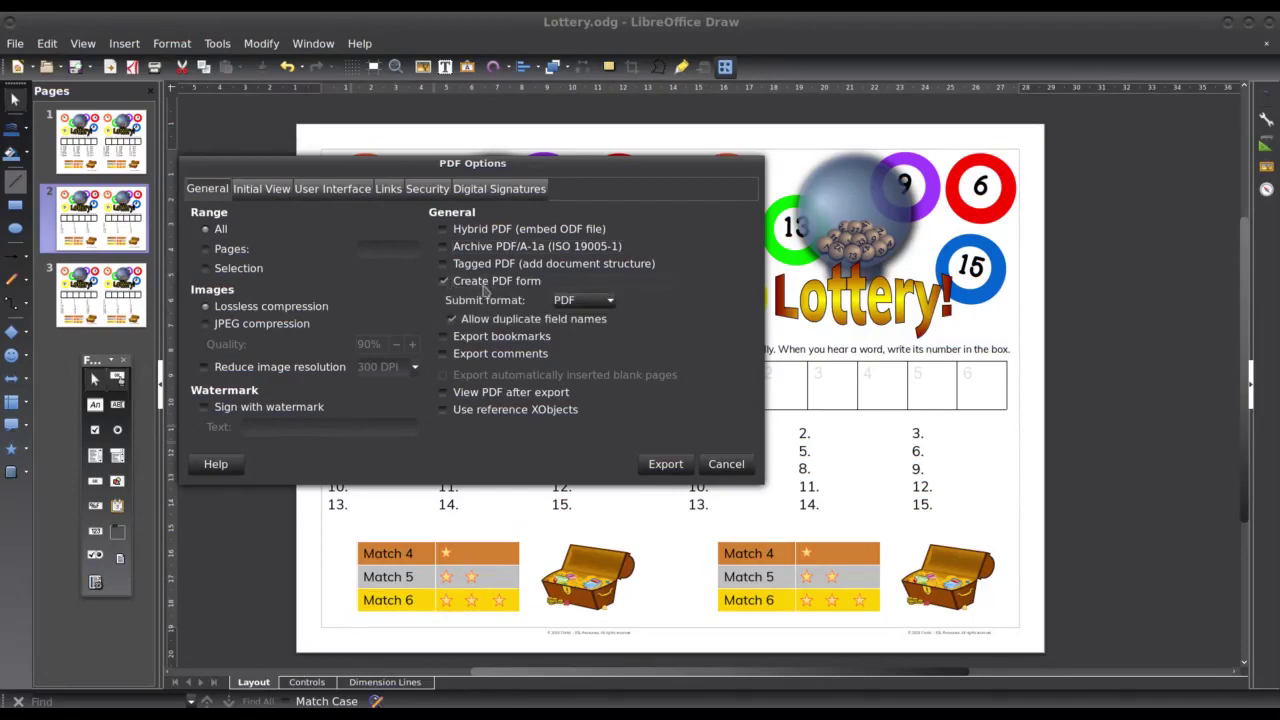
{"action": "left_click", "coordinate": [598, 304]}
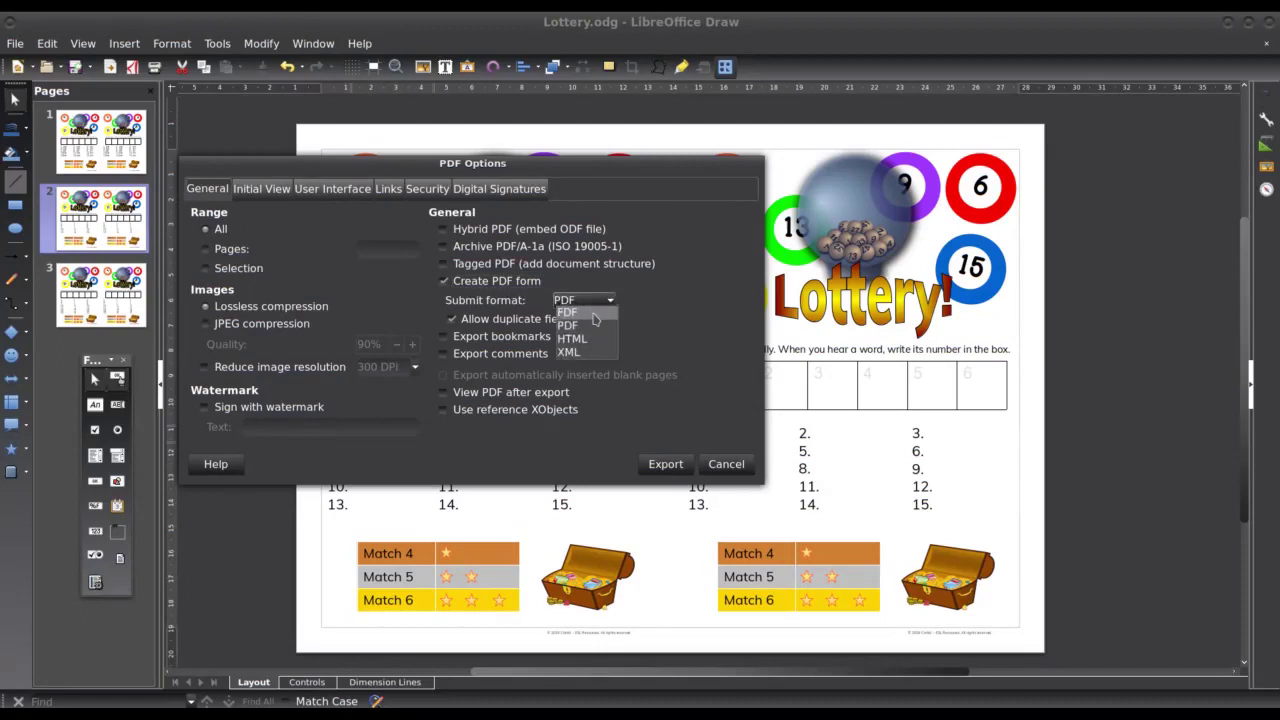
{"action": "left_click", "coordinate": [595, 314]}
{"action": "left_click", "coordinate": [590, 300]}
{"action": "left_click", "coordinate": [598, 314]}
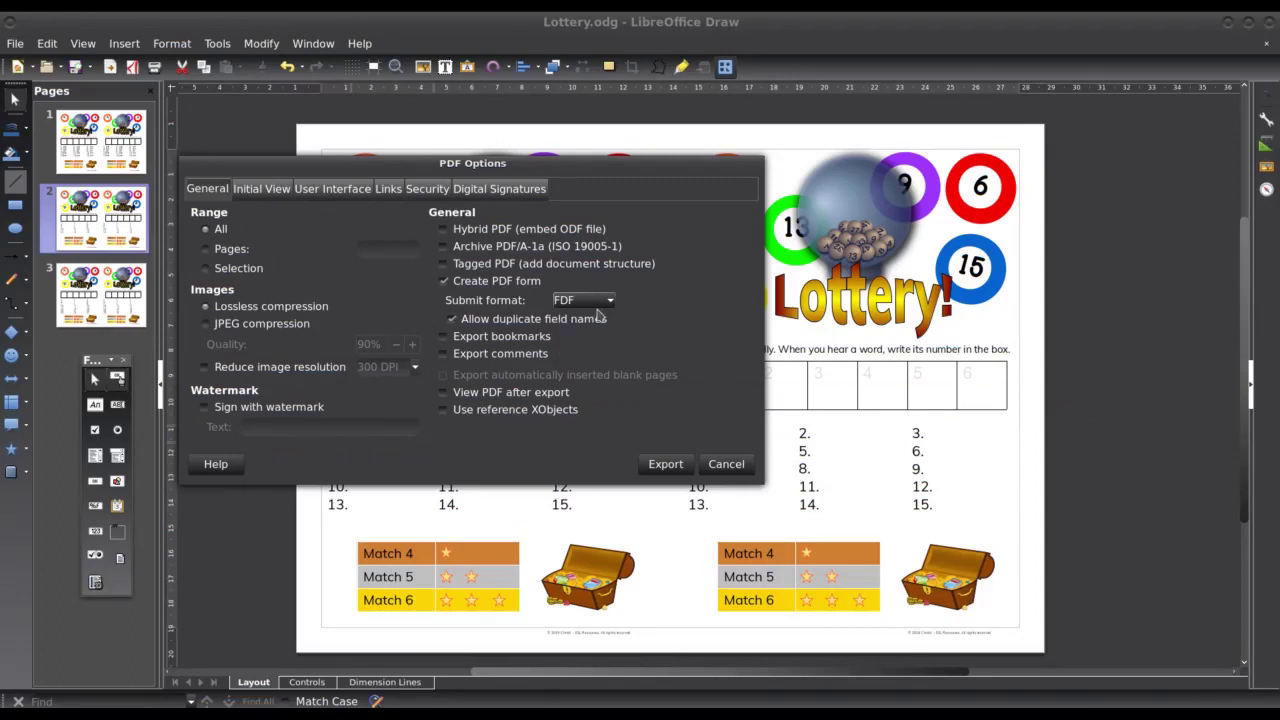
{"action": "left_click", "coordinate": [662, 466]}
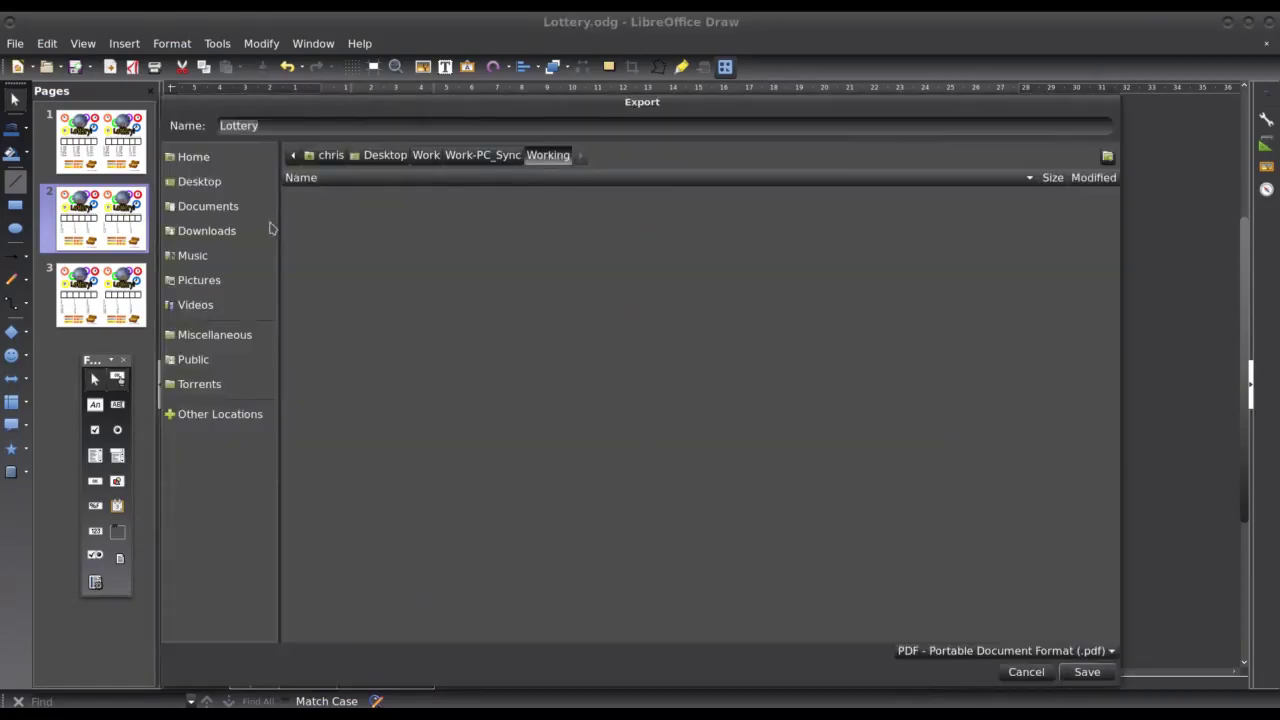